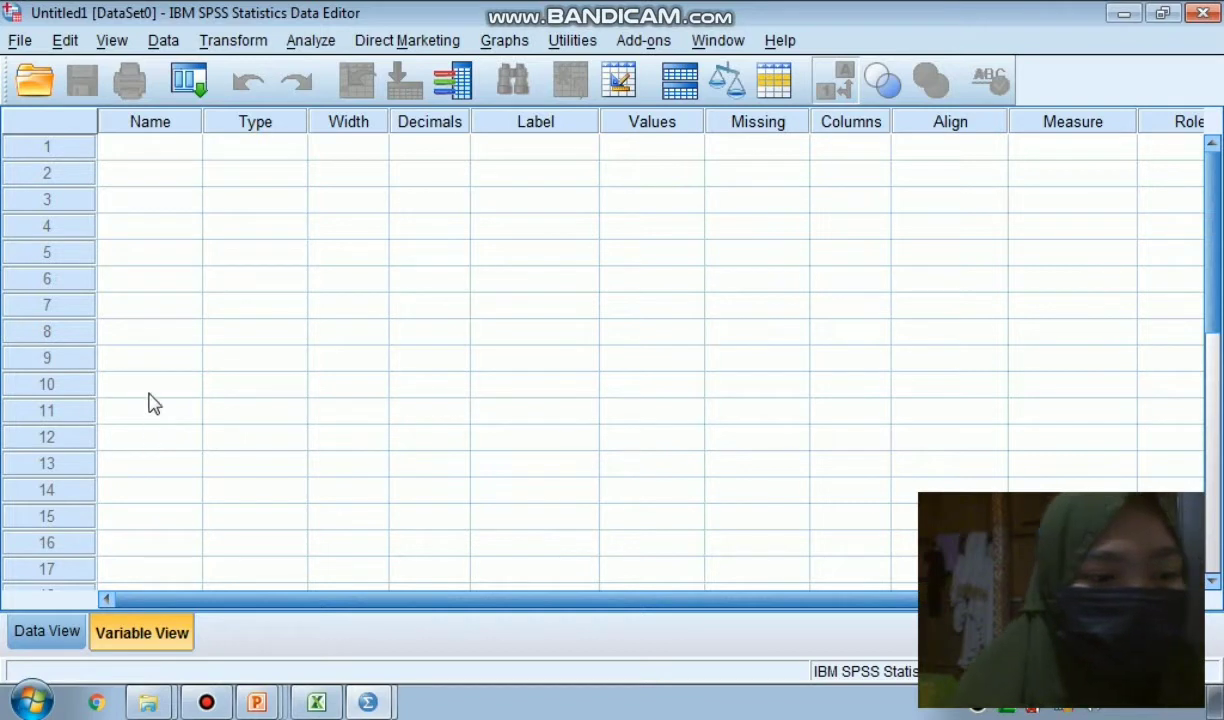
Define the first variable in row 1 with the name Hasil
left_click(131, 153)
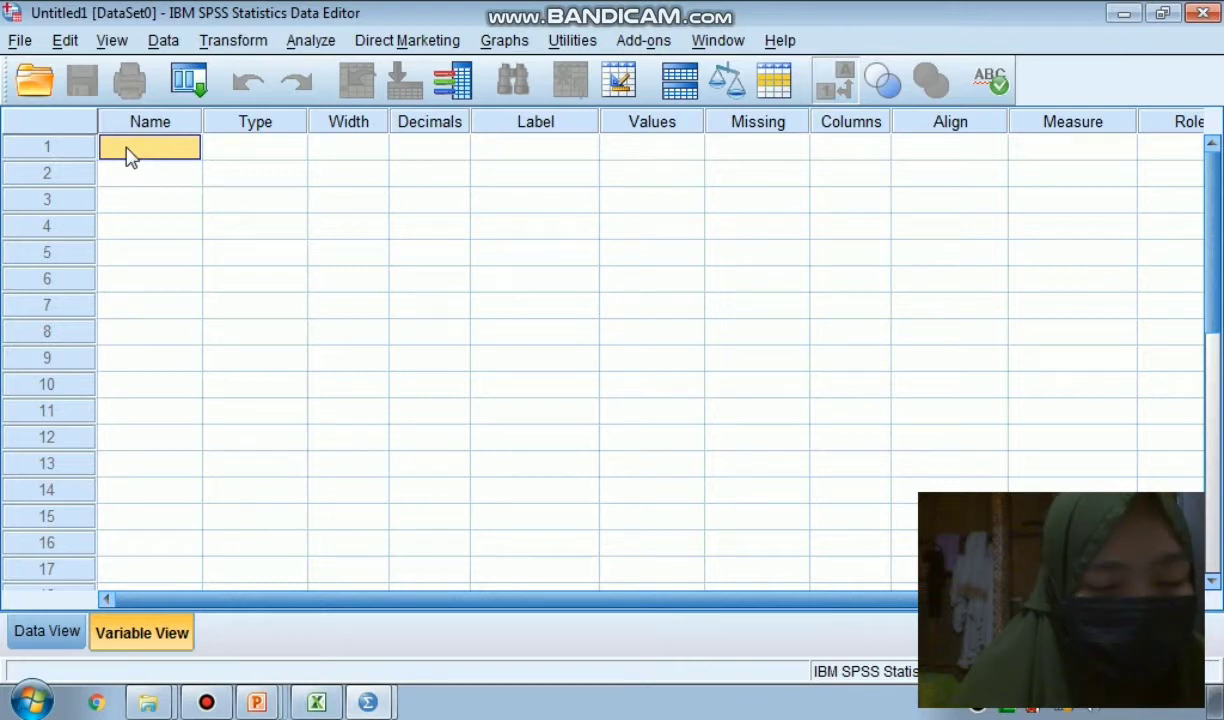
type("H")
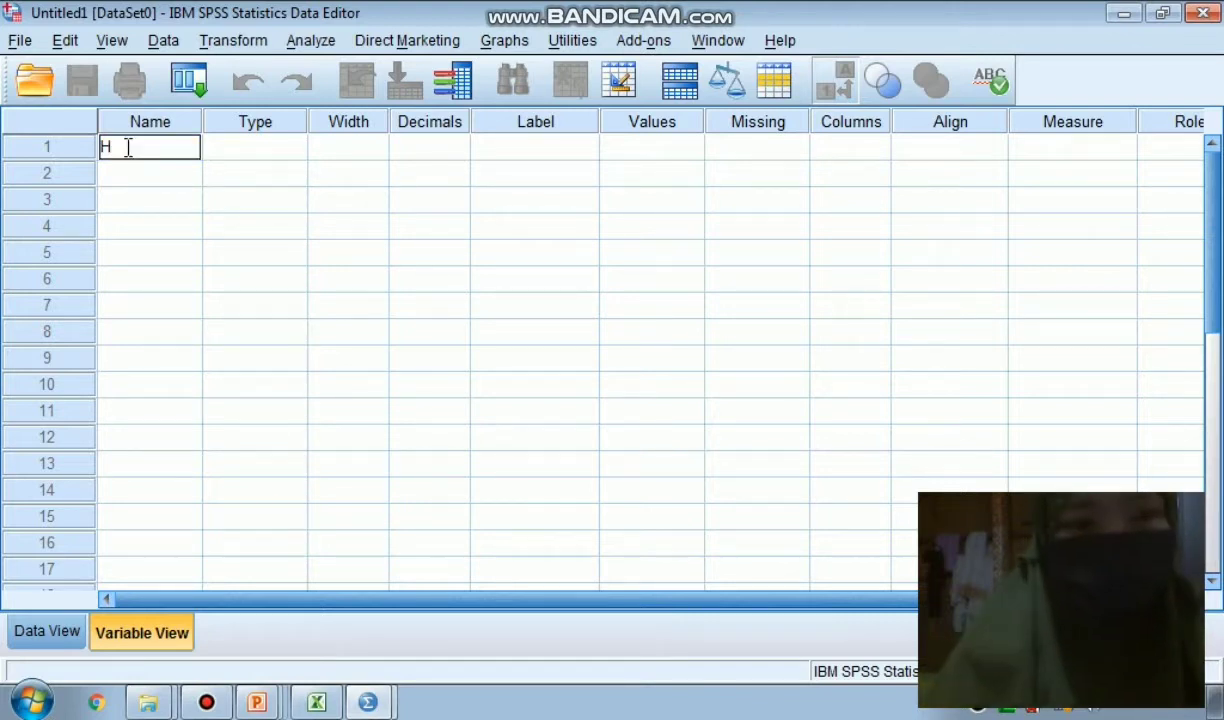
type("asil")
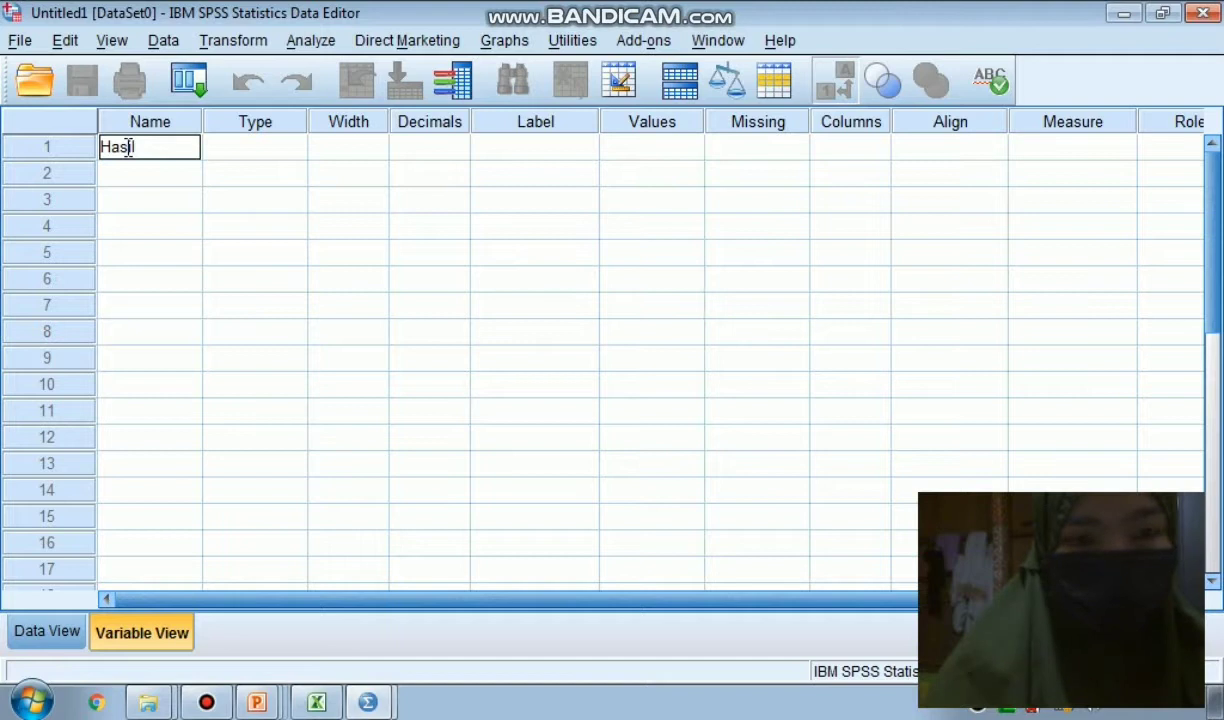
left_click(126, 176)
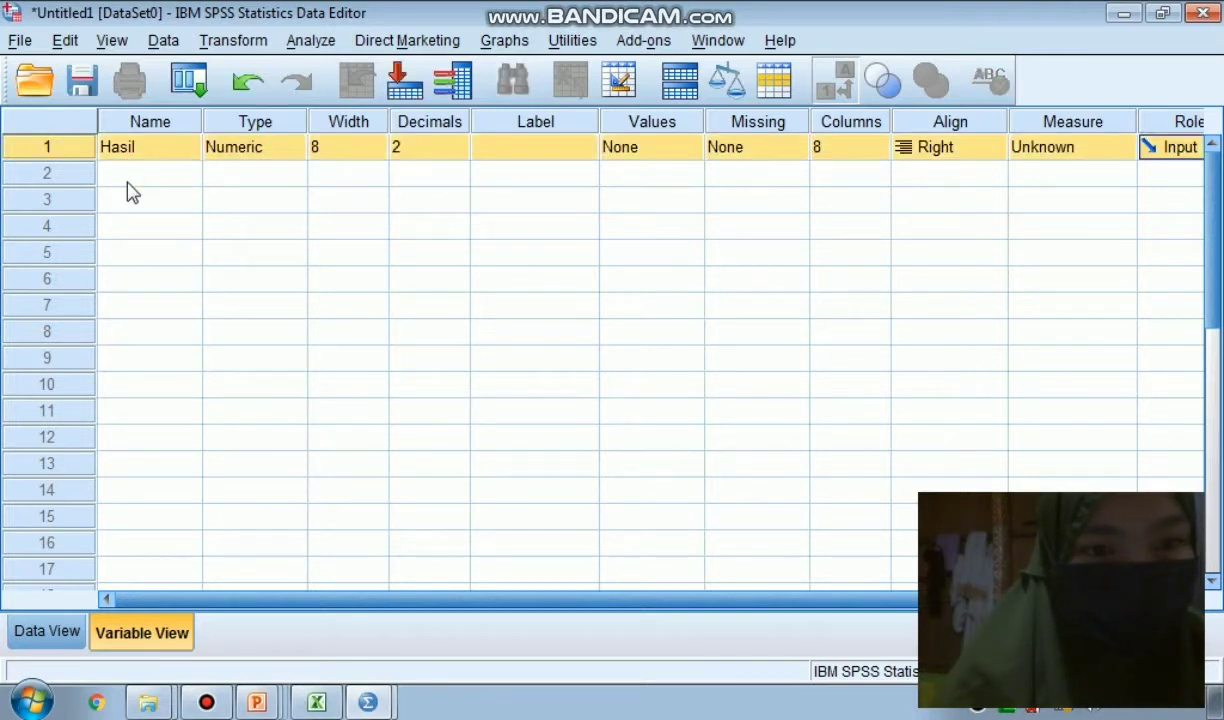
Define a second variable in row 2 with the name Kelompok
left_click(128, 184)
double_click(128, 183)
type("K")
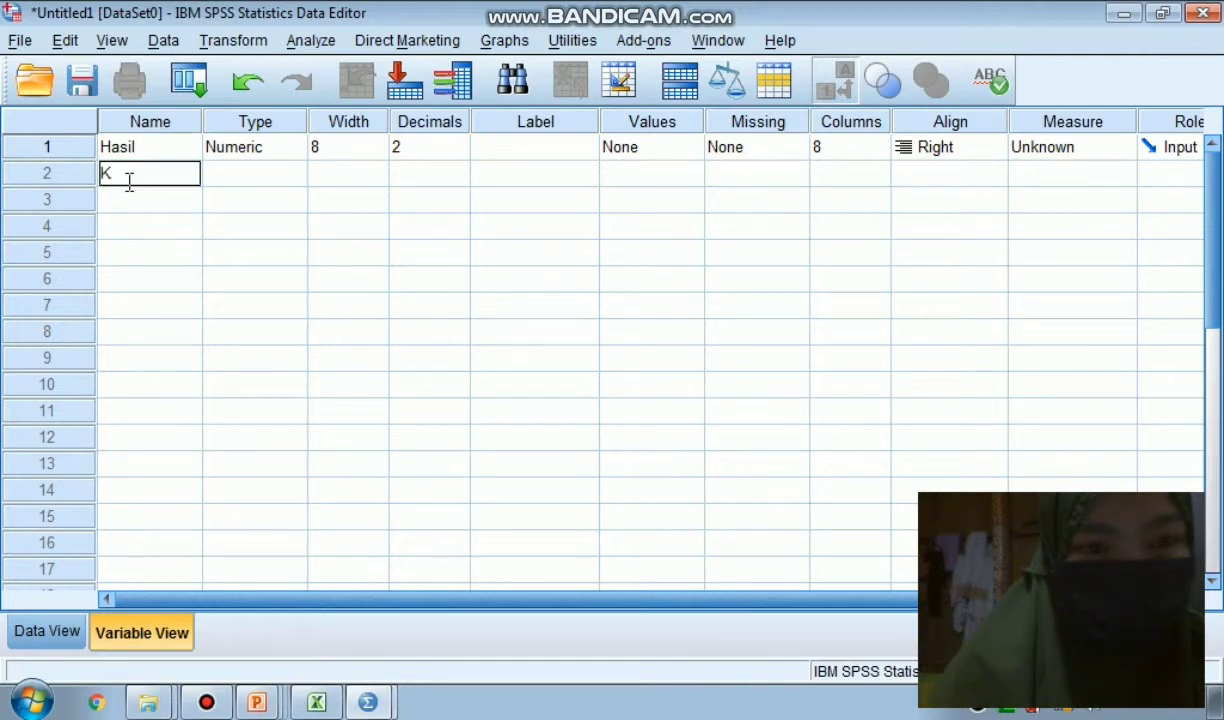
type("elempok")
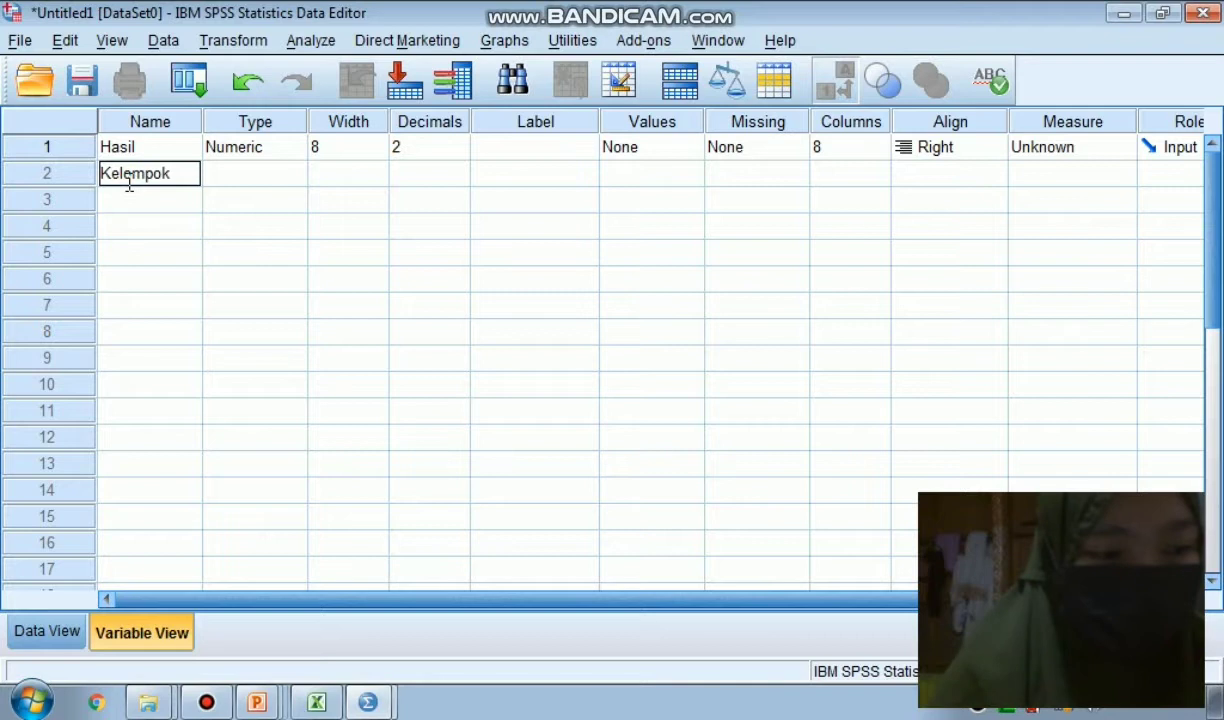
left_click(140, 203)
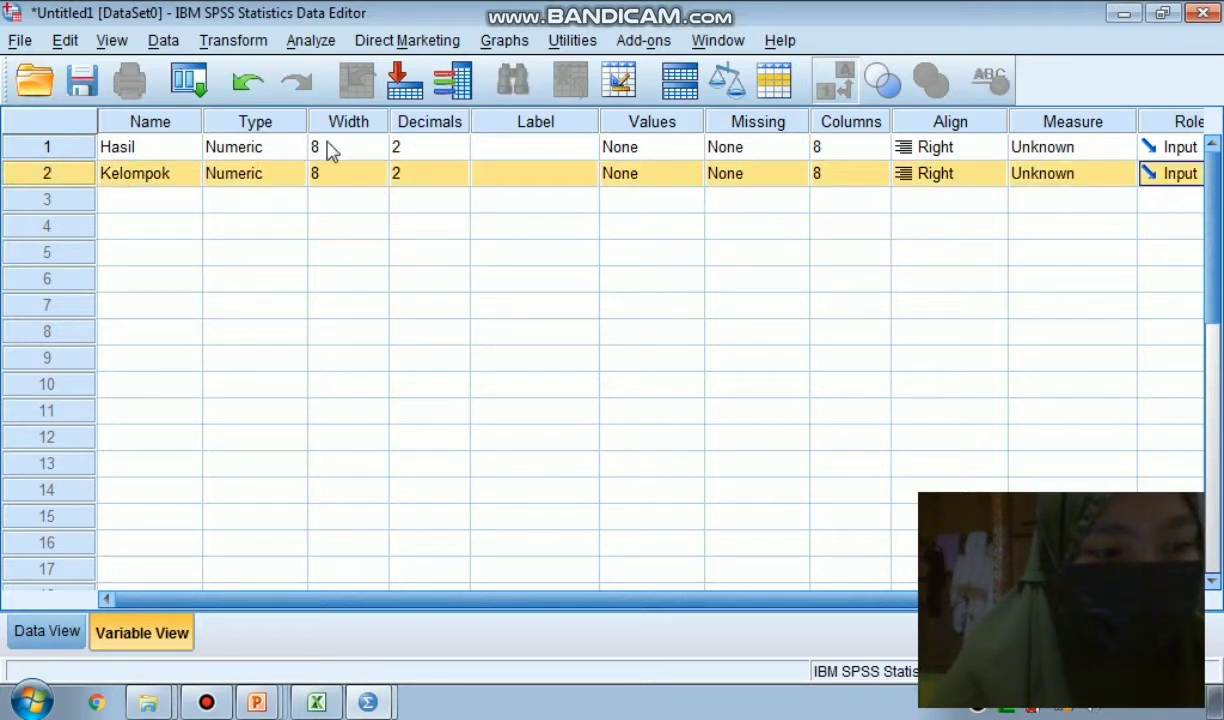
Set the decimals to 1 for Hasil and 0 for Kelompok
left_click(445, 148)
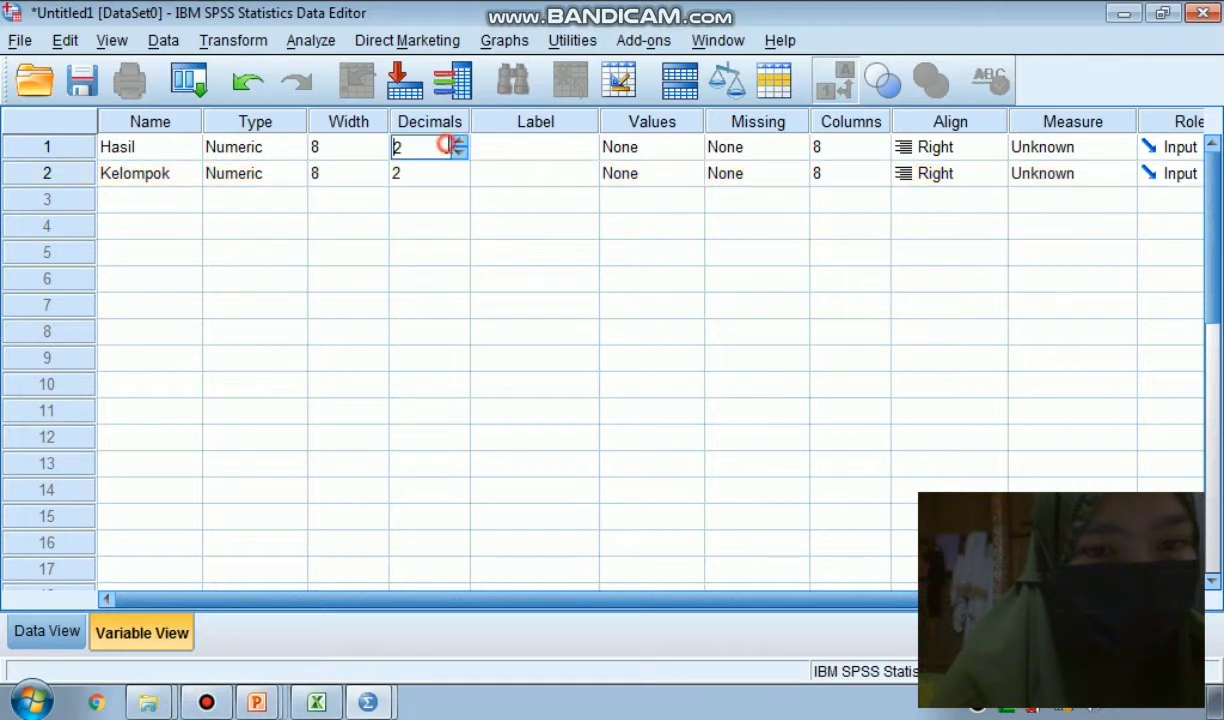
left_click(459, 154)
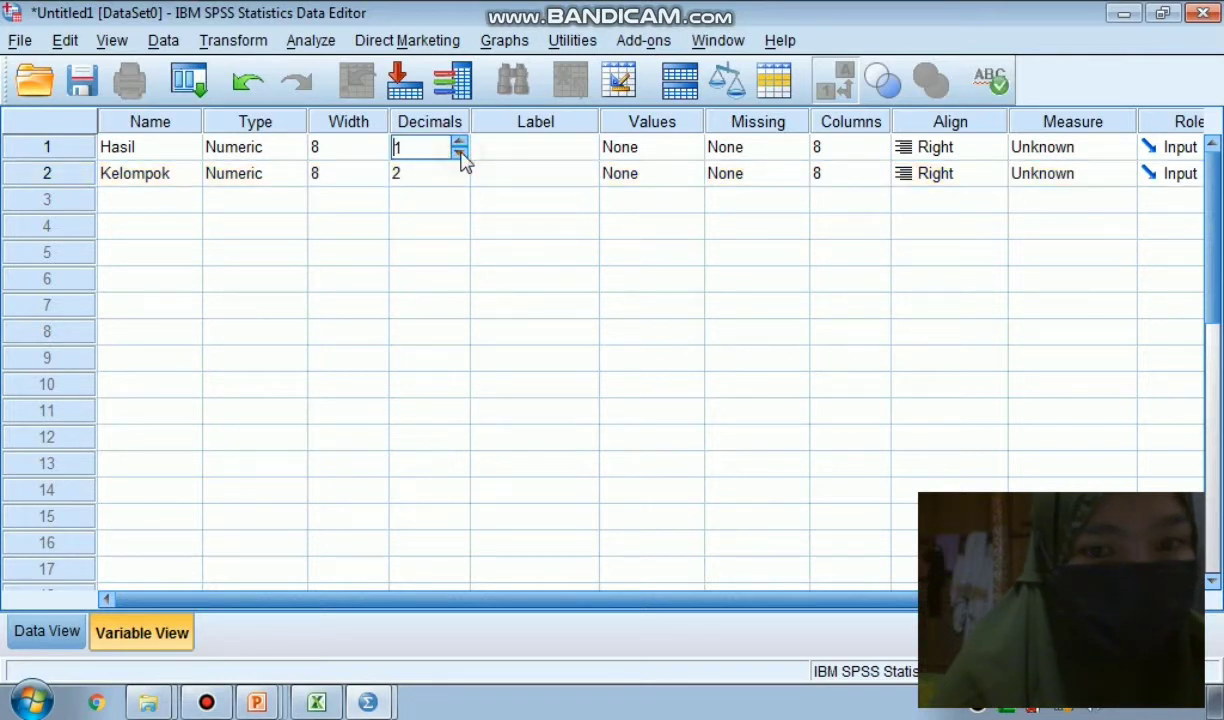
left_click(465, 179)
left_click(461, 179)
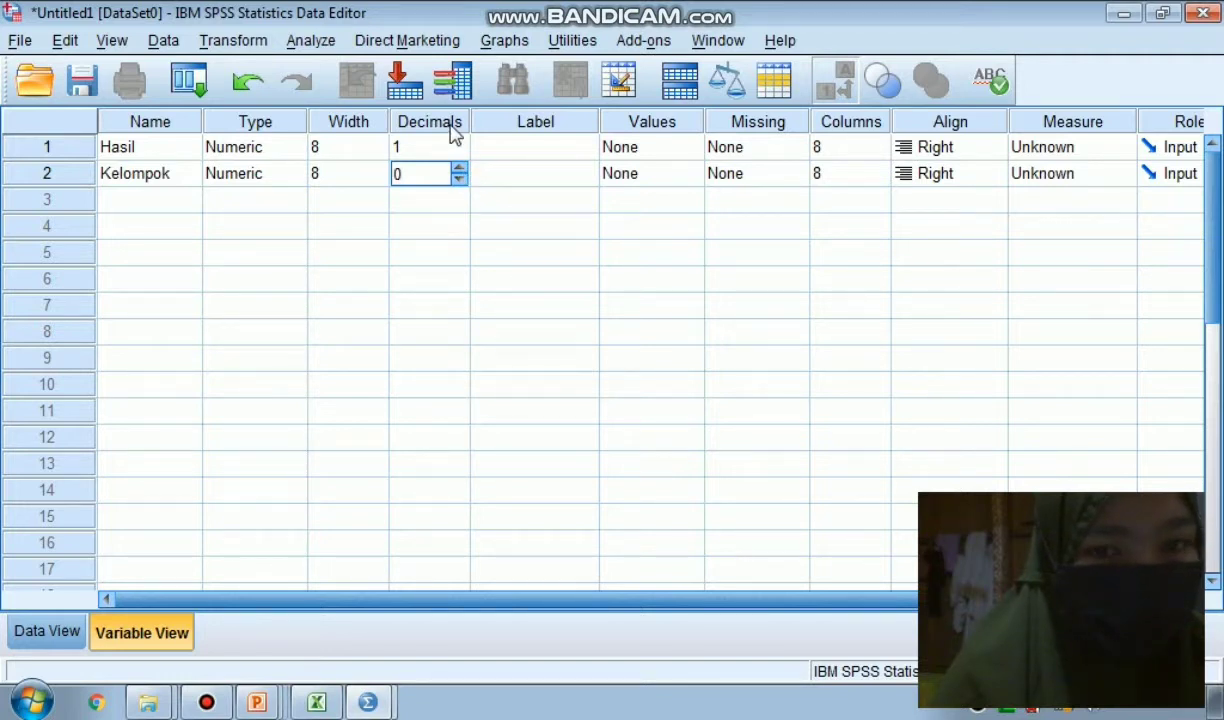
Label the Hasil variable "Hasil belajar" and the Kelompok variable "Kelompok"
left_click(481, 147)
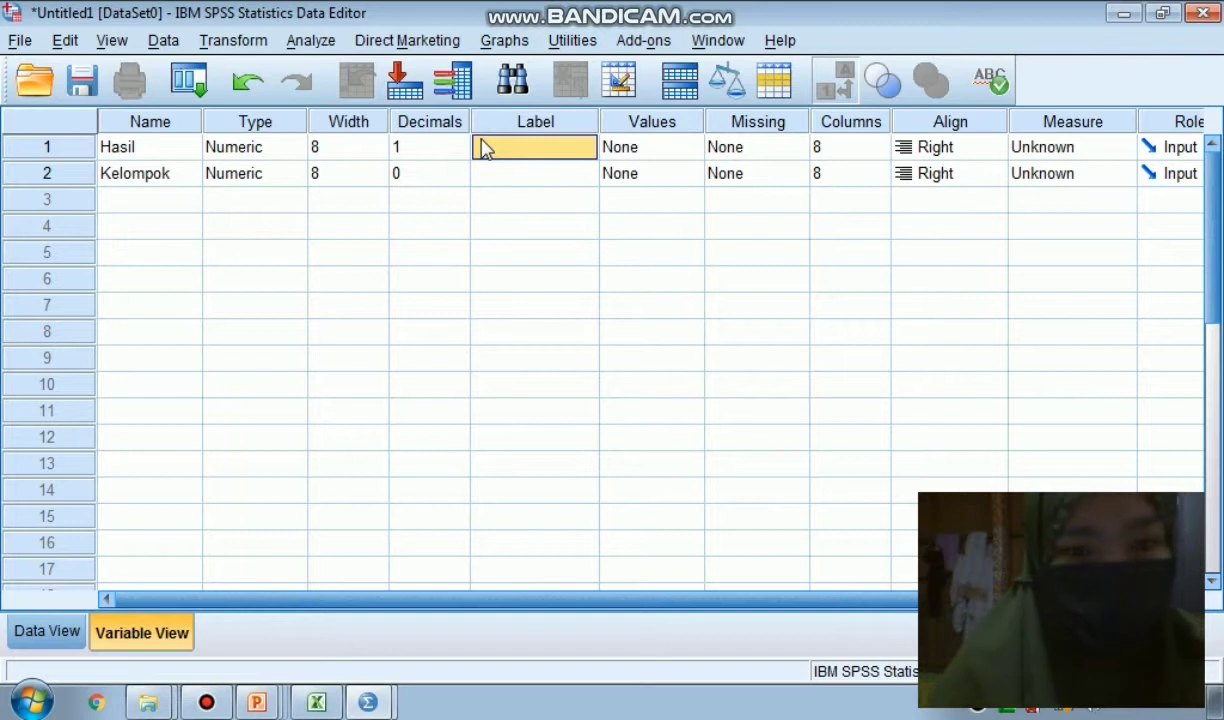
left_click(483, 142)
type("Hasil be")
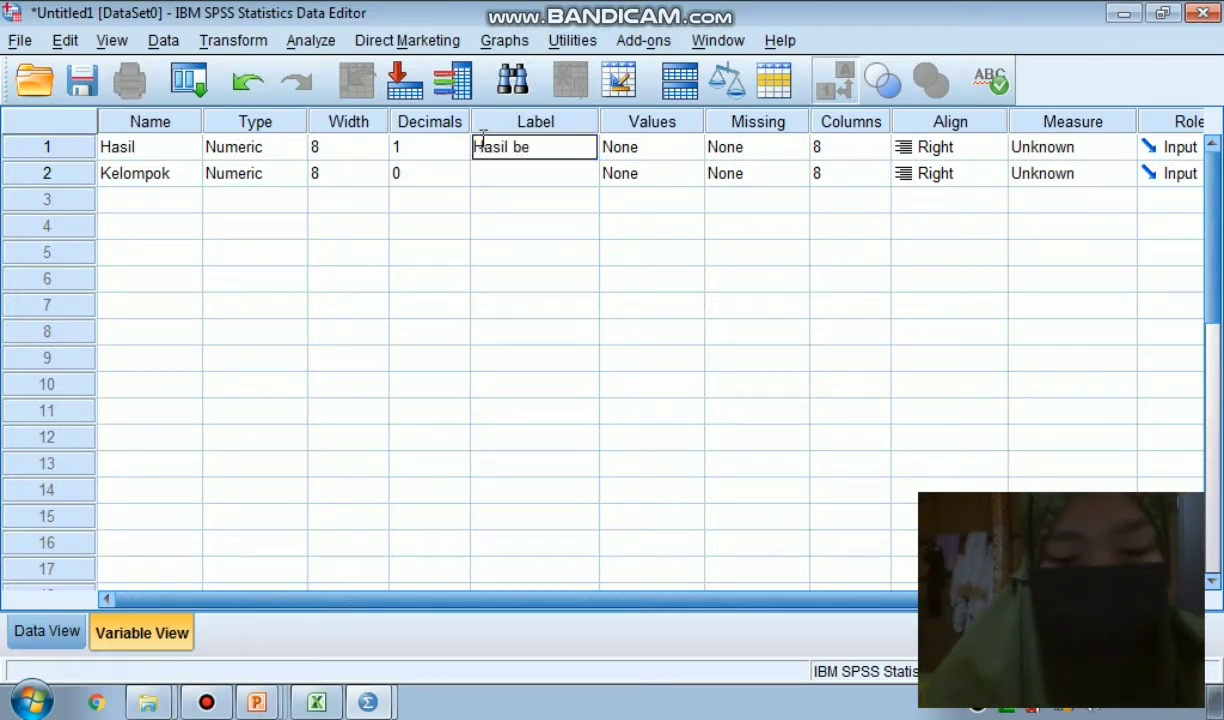
type("lajar")
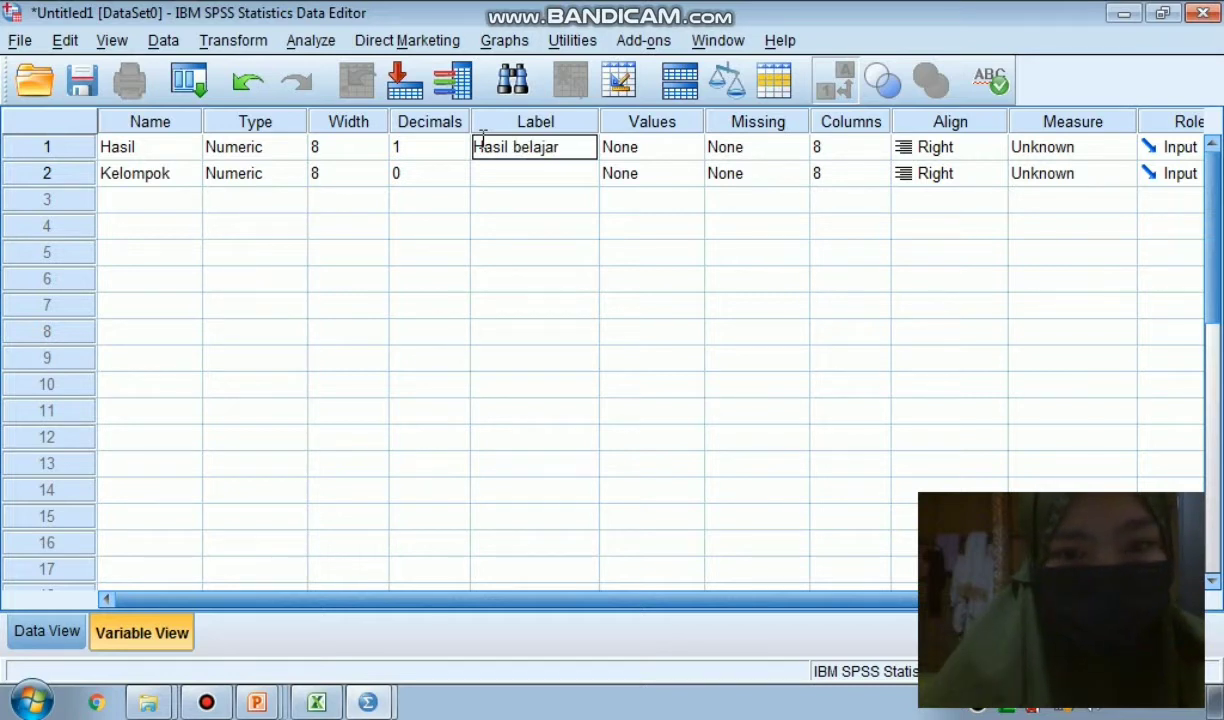
left_click(486, 175)
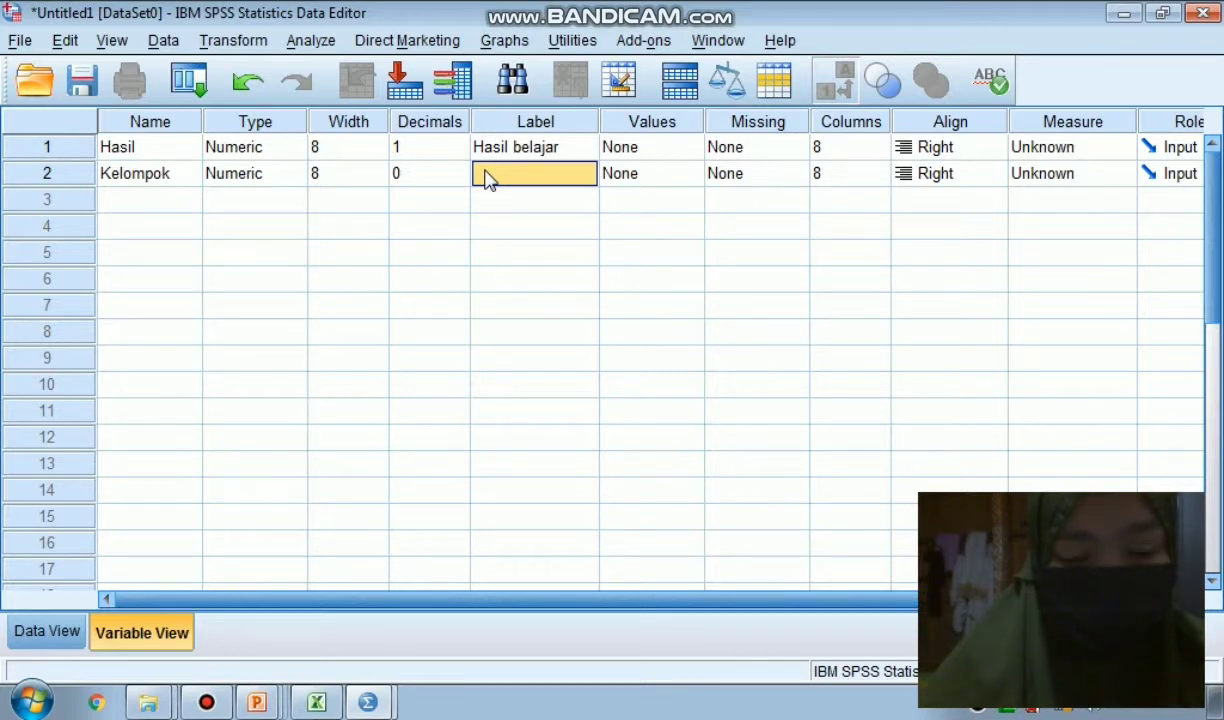
double_click(486, 175)
type("Kel")
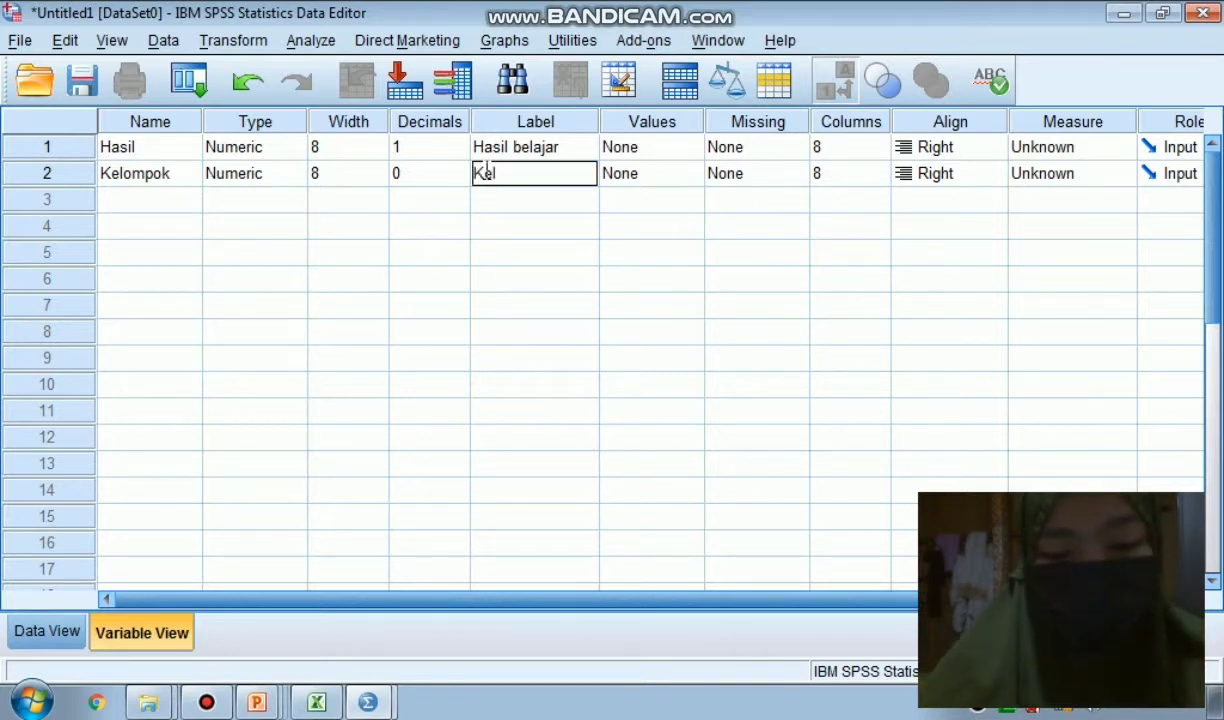
type("ompok")
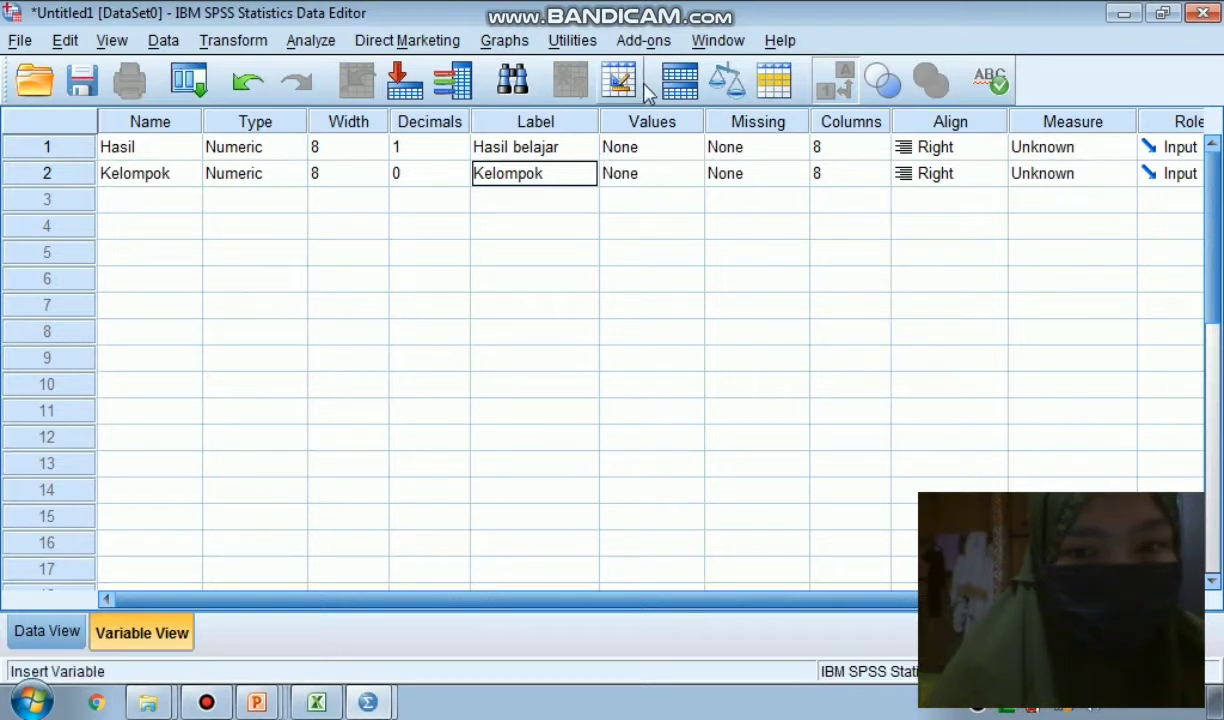
Add a value label to the Hasil variable that assigns "kelompok A" to value 1
left_click(657, 152)
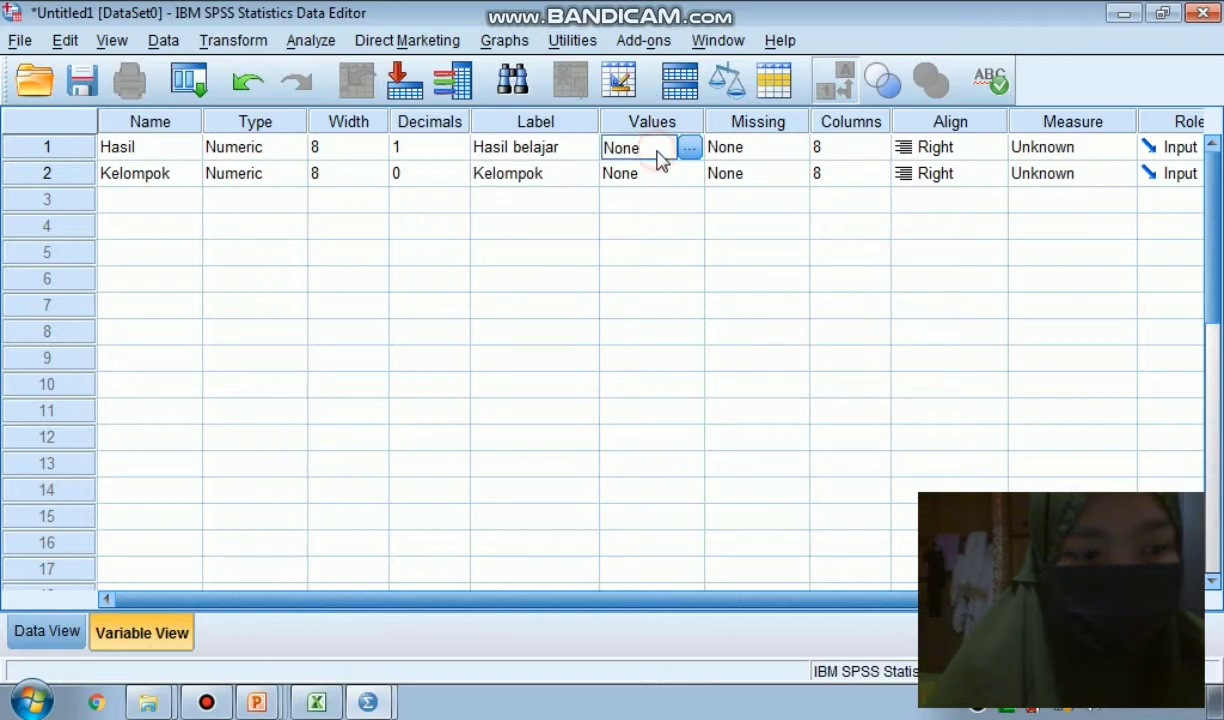
left_click(689, 149)
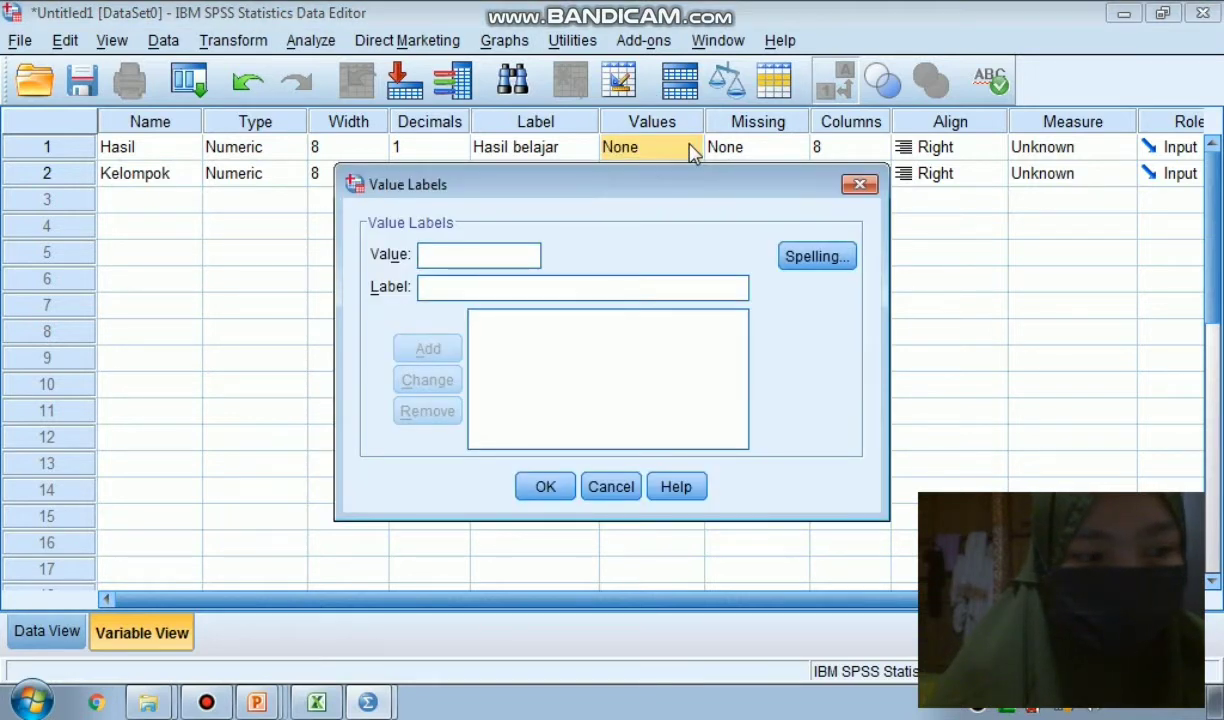
type("1")
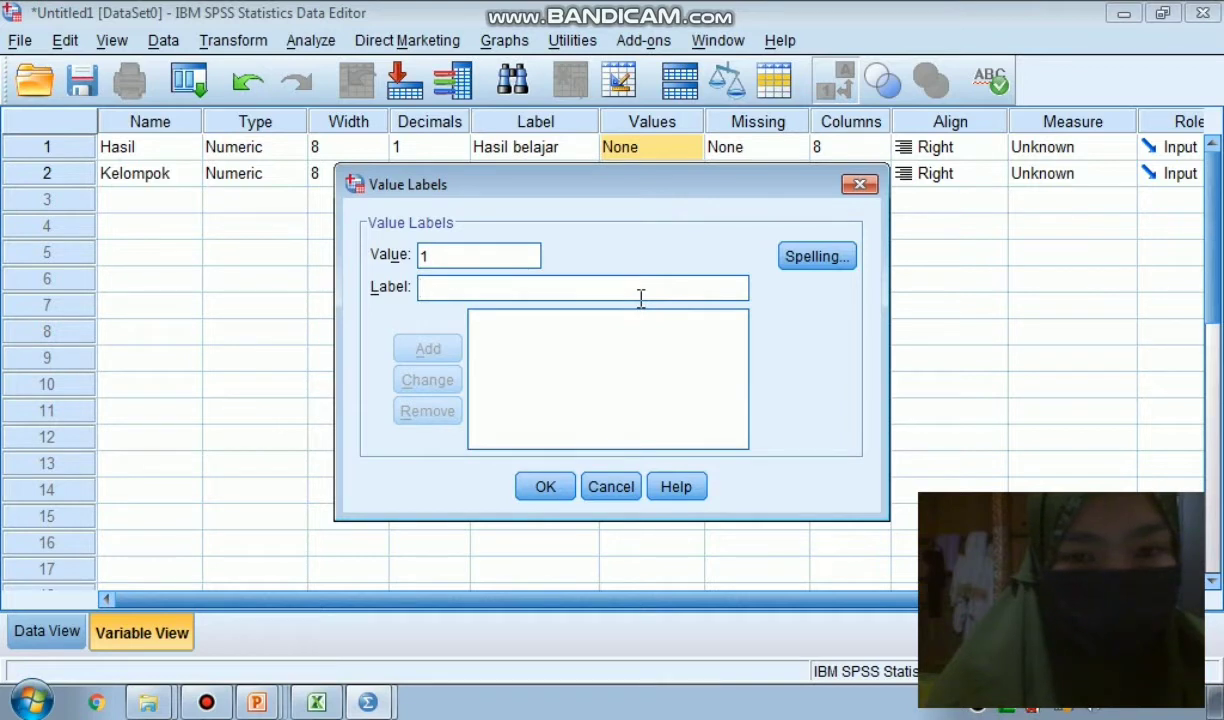
type("kel")
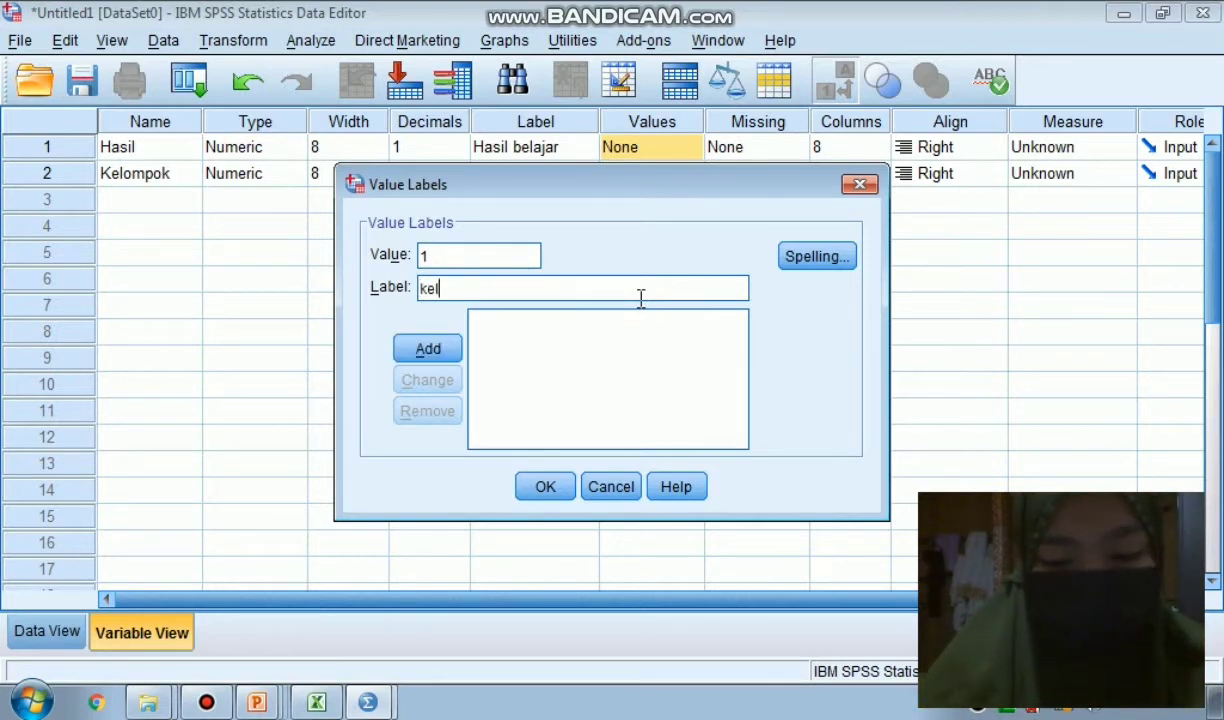
type("ompok ")
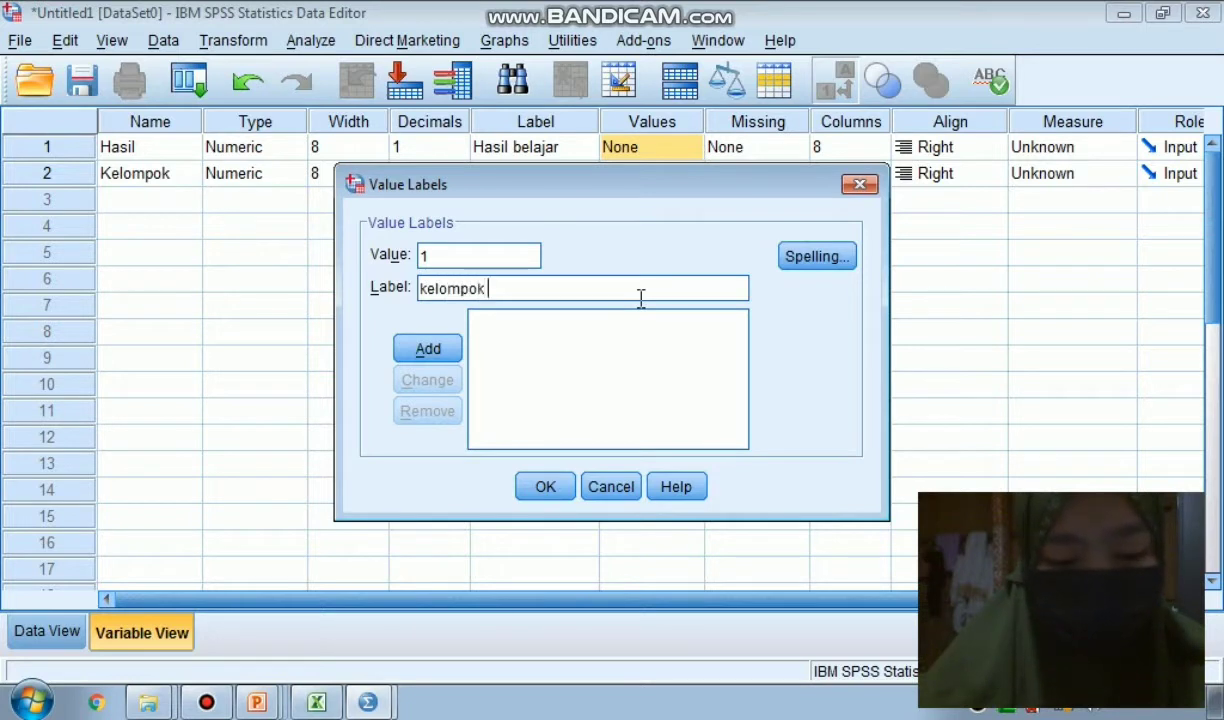
type("A")
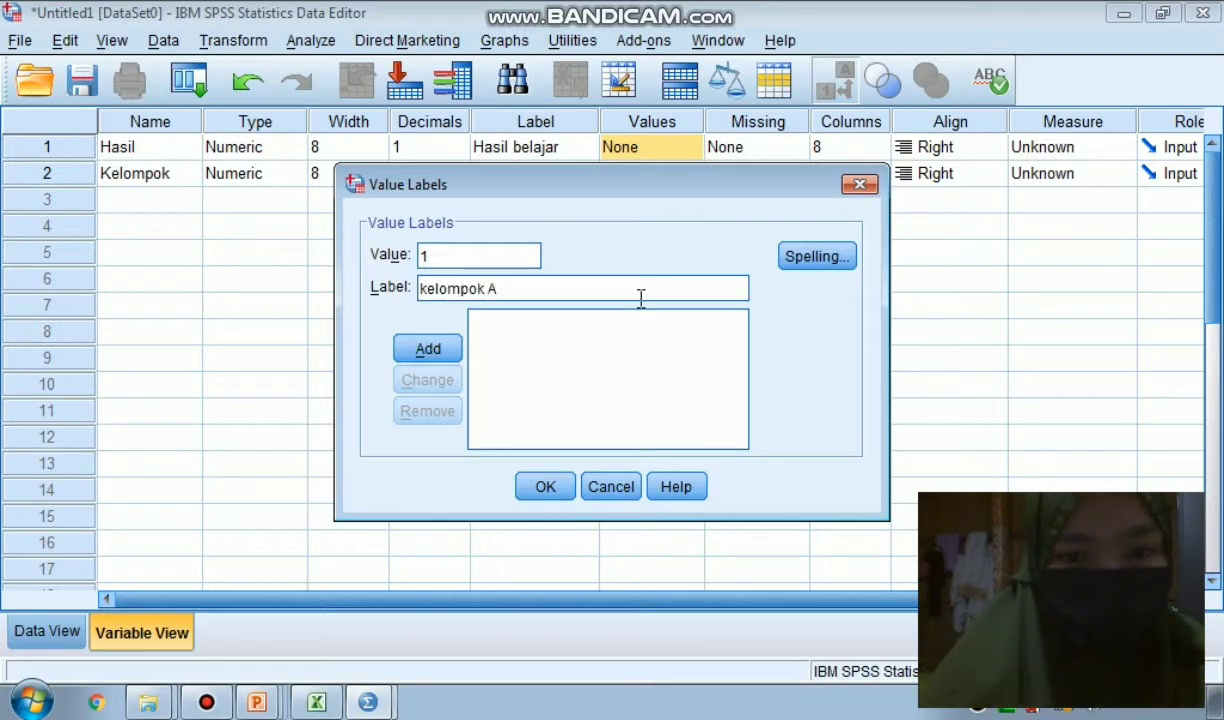
left_click(453, 352)
Add the label "Kelompok B" for value 2 and apply the value labels to Hasil
type("2")
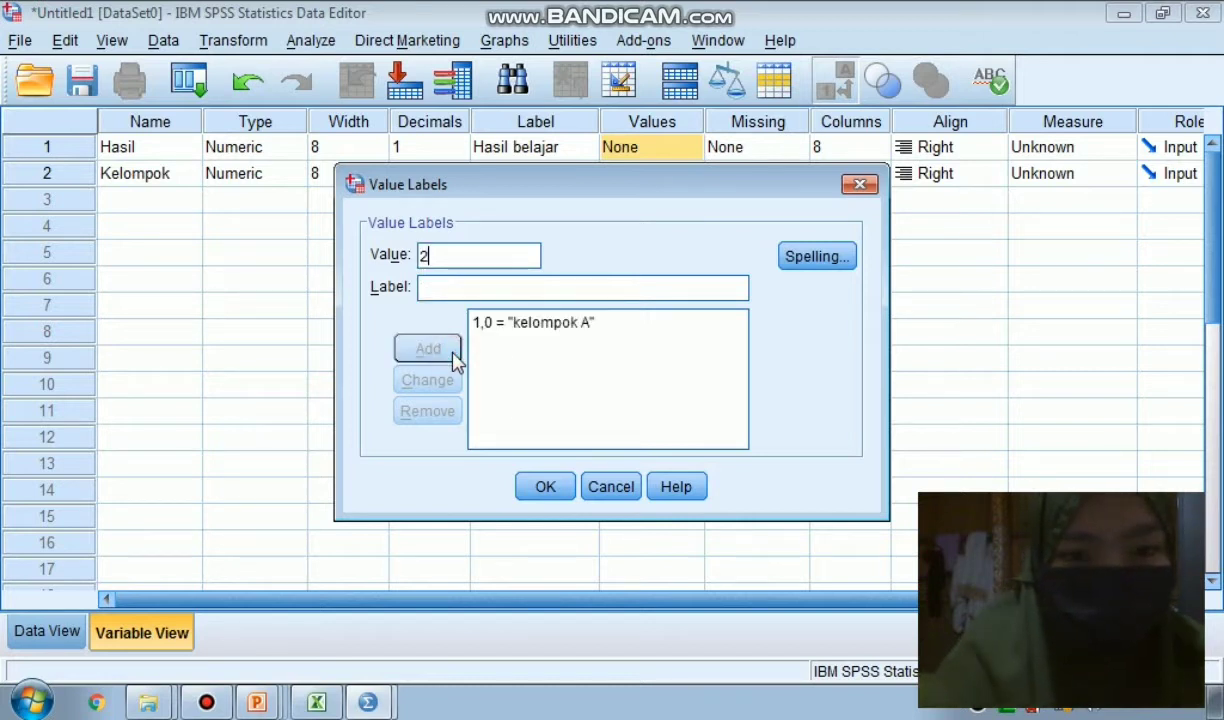
left_click(445, 294)
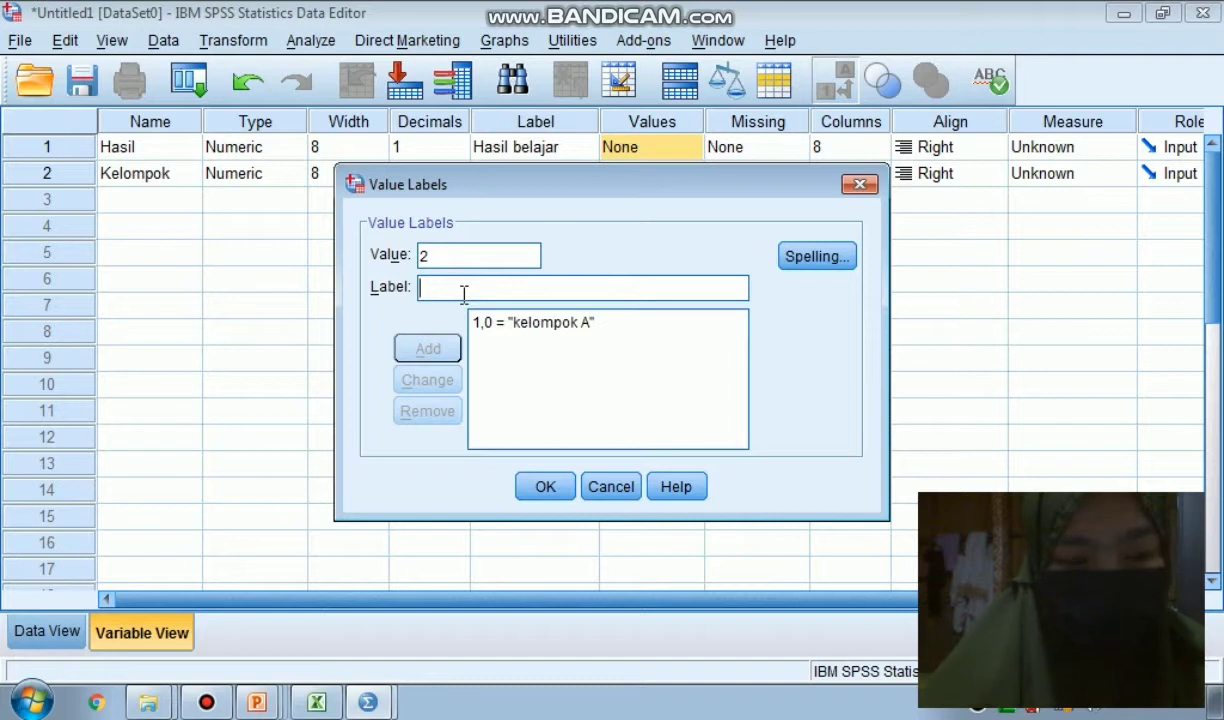
type("K")
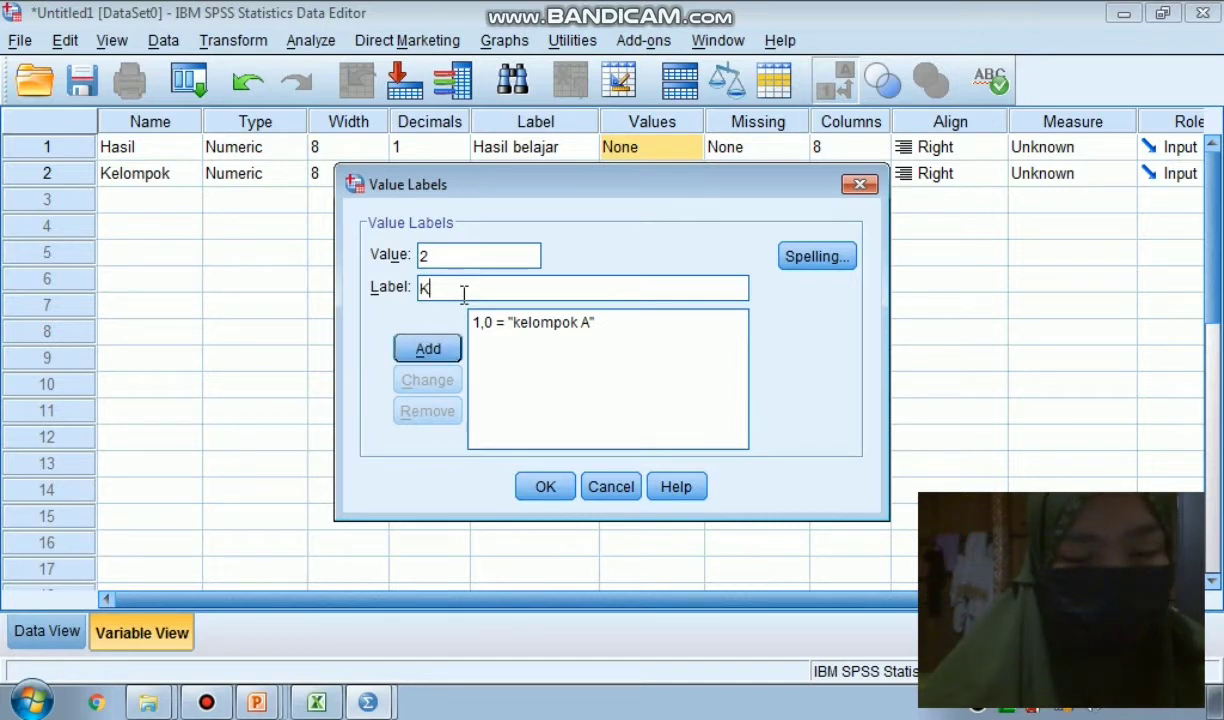
type("elompok ")
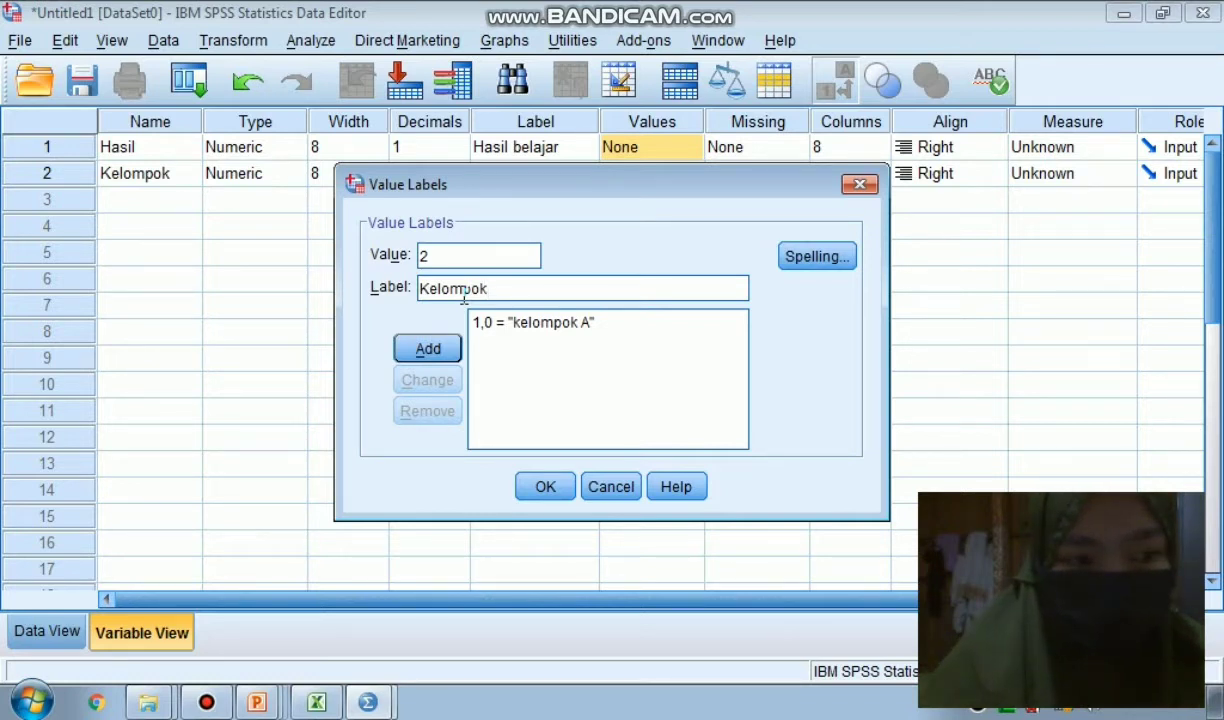
type("B")
left_click(431, 349)
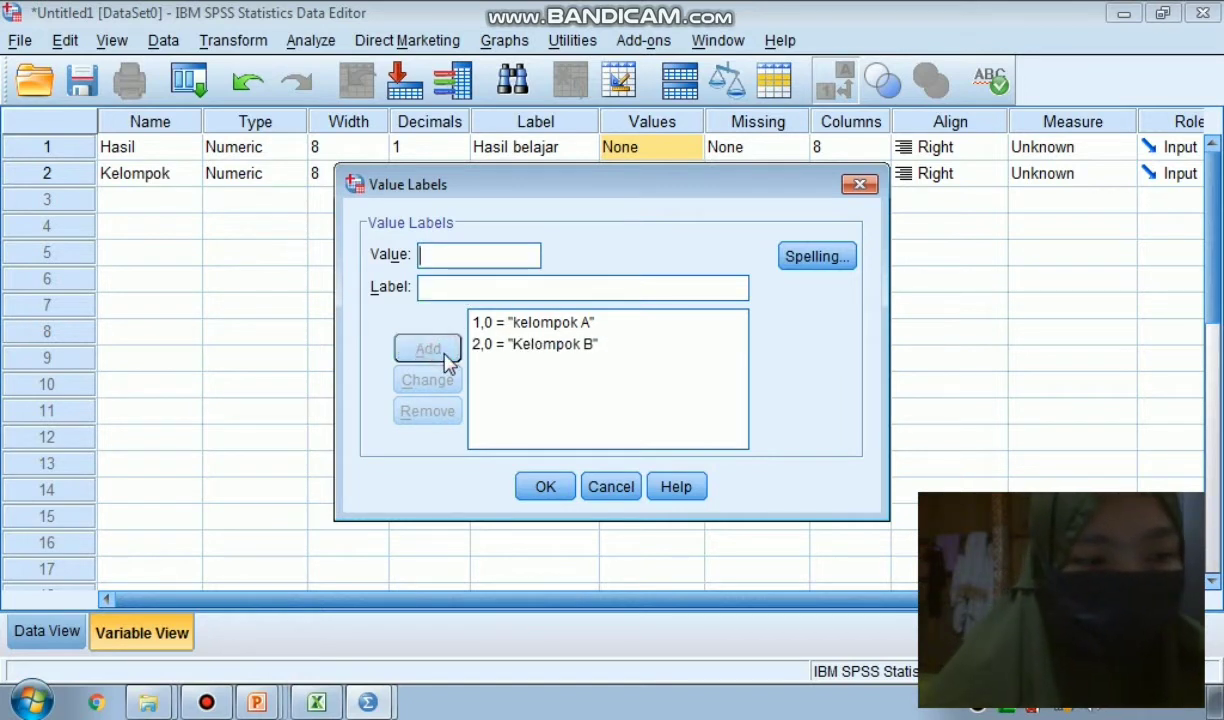
left_click(545, 488)
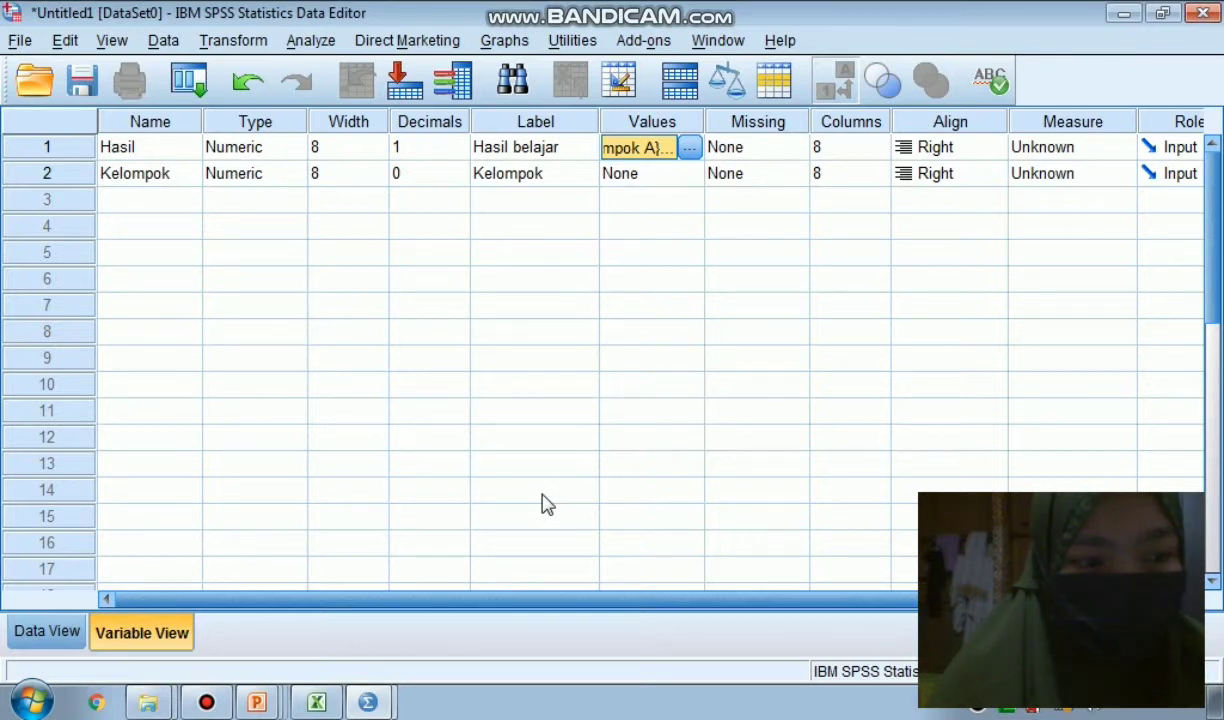
Set the measurement level to Scale for Hasil and Nominal for Kelompok
left_click(1016, 149)
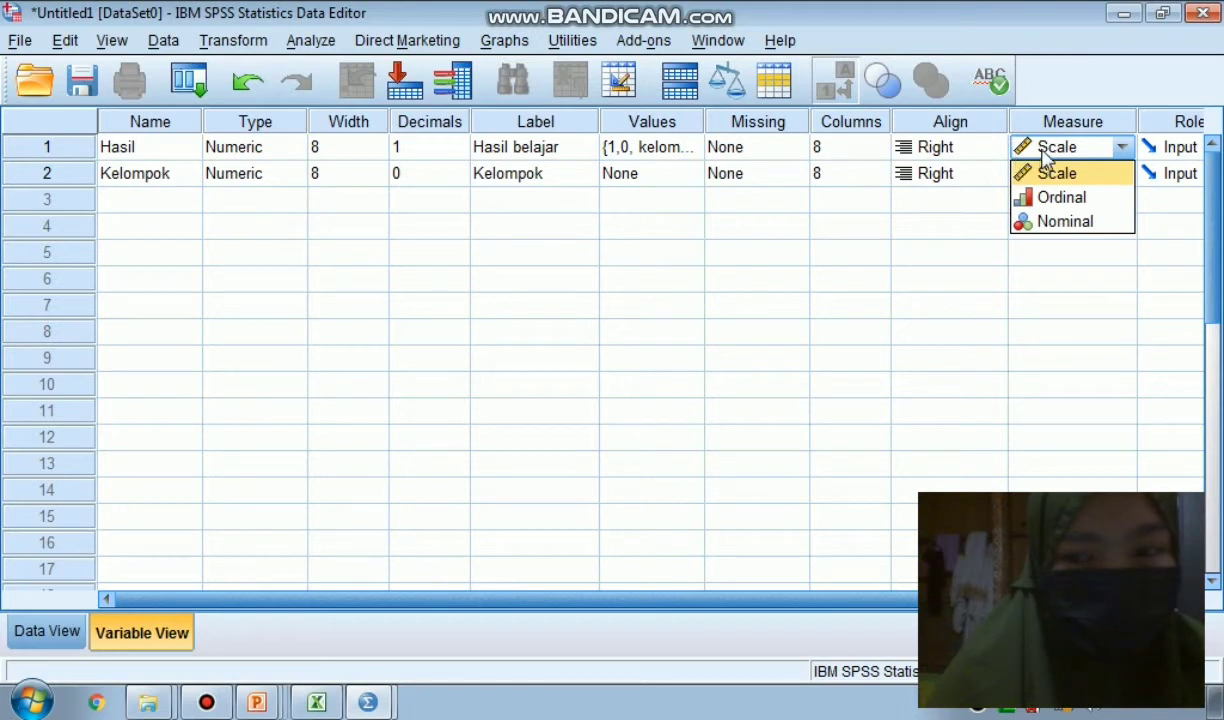
left_click(1074, 153)
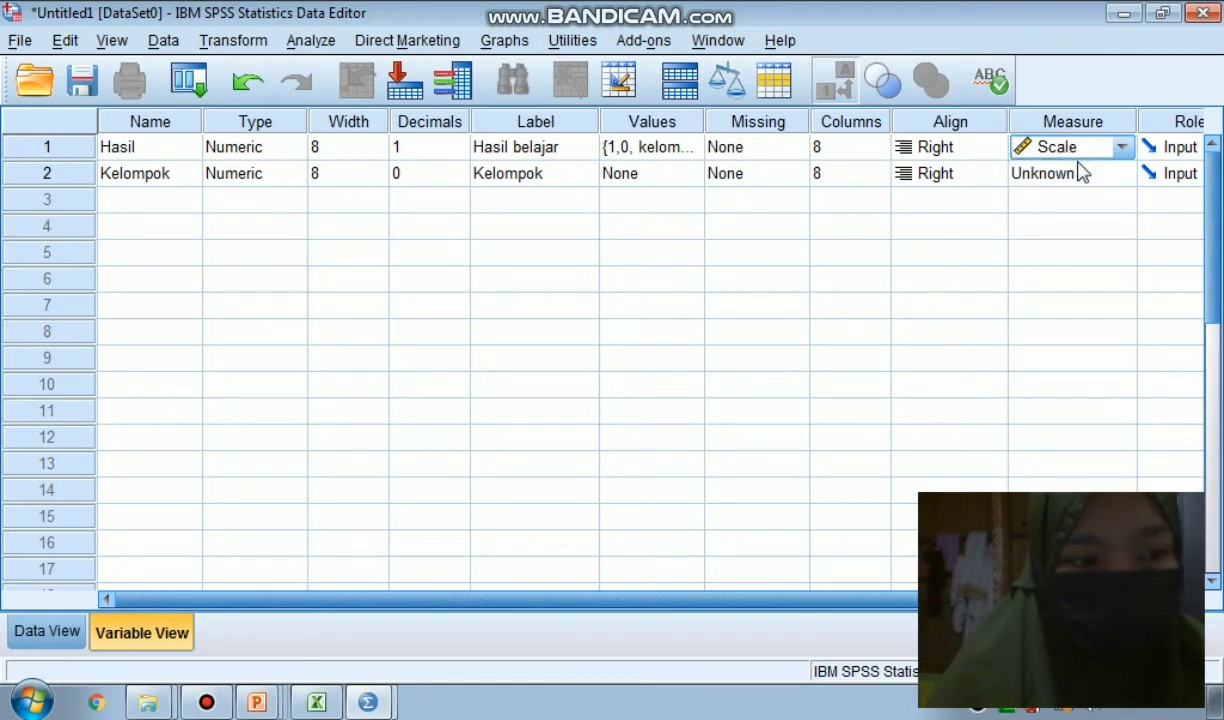
left_click(1078, 172)
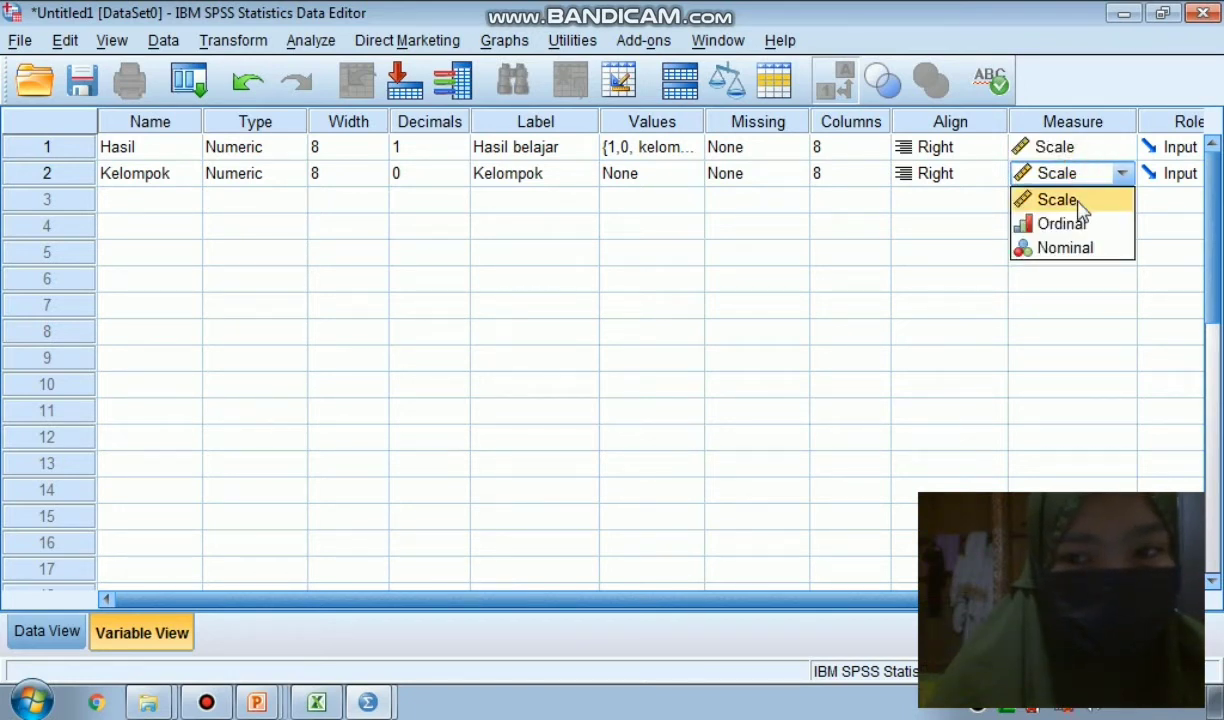
left_click(1080, 248)
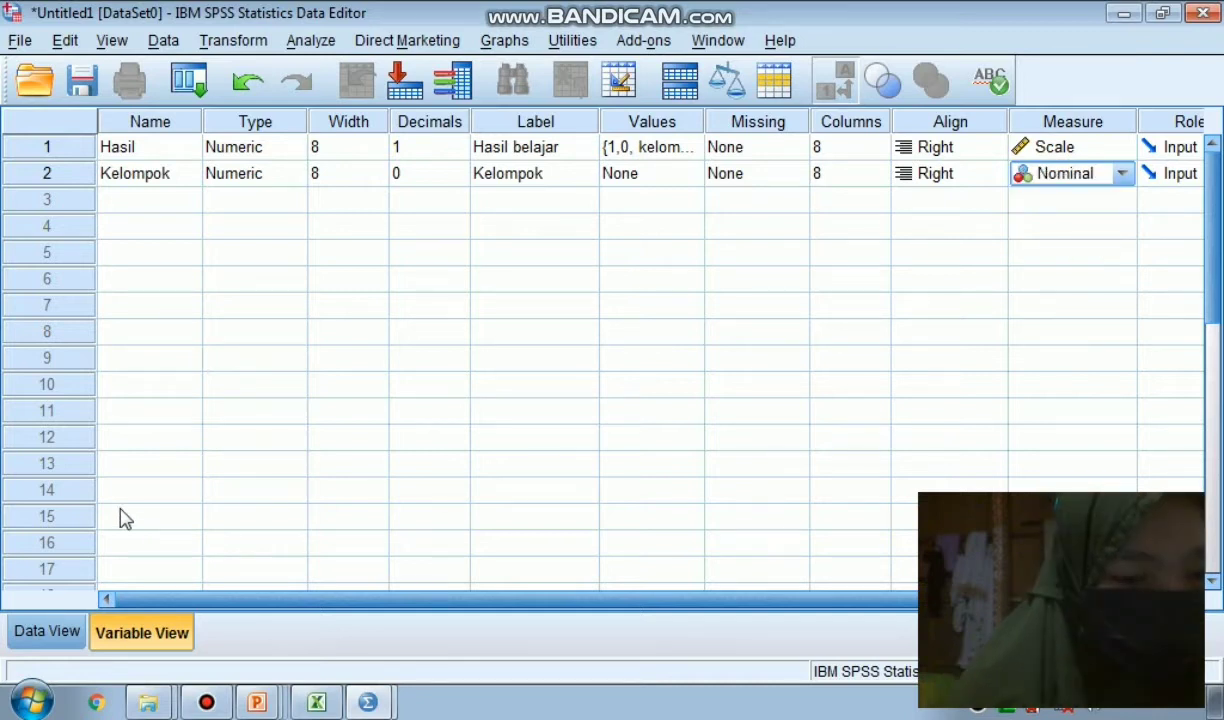
Switch to the Excel sheet and copy the Hasil and Kelompok data in B4:C14 without the headers
left_click(45, 632)
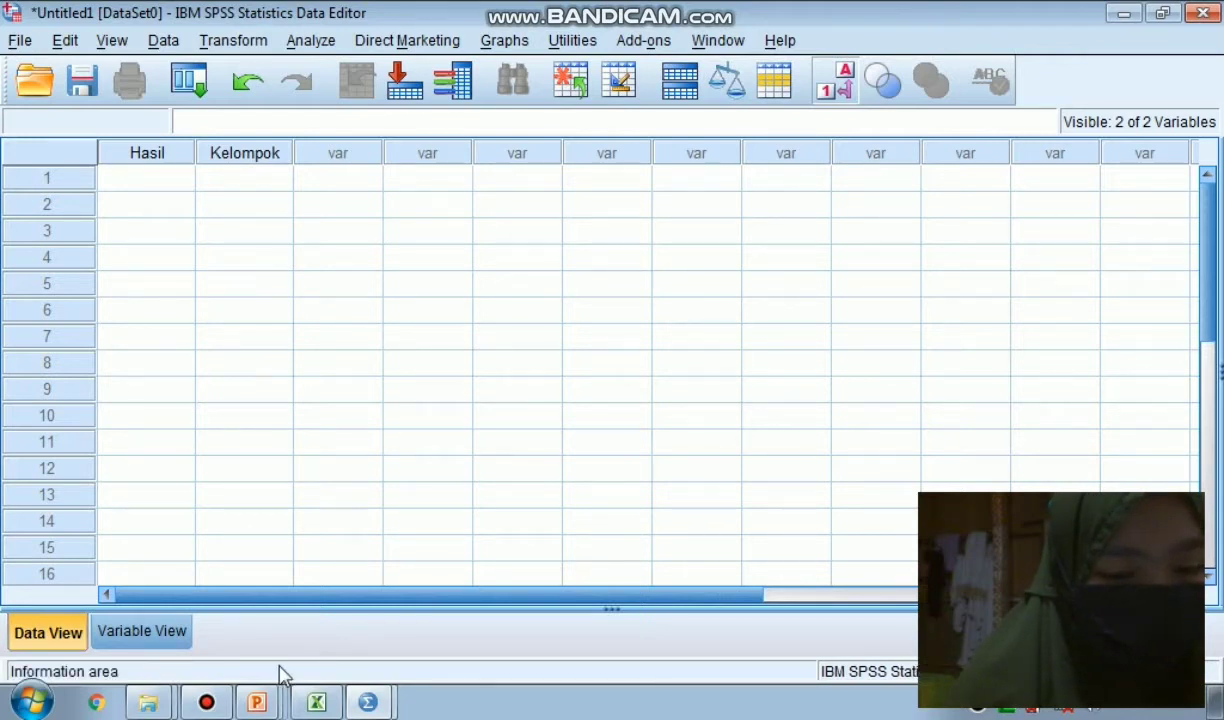
left_click(322, 704)
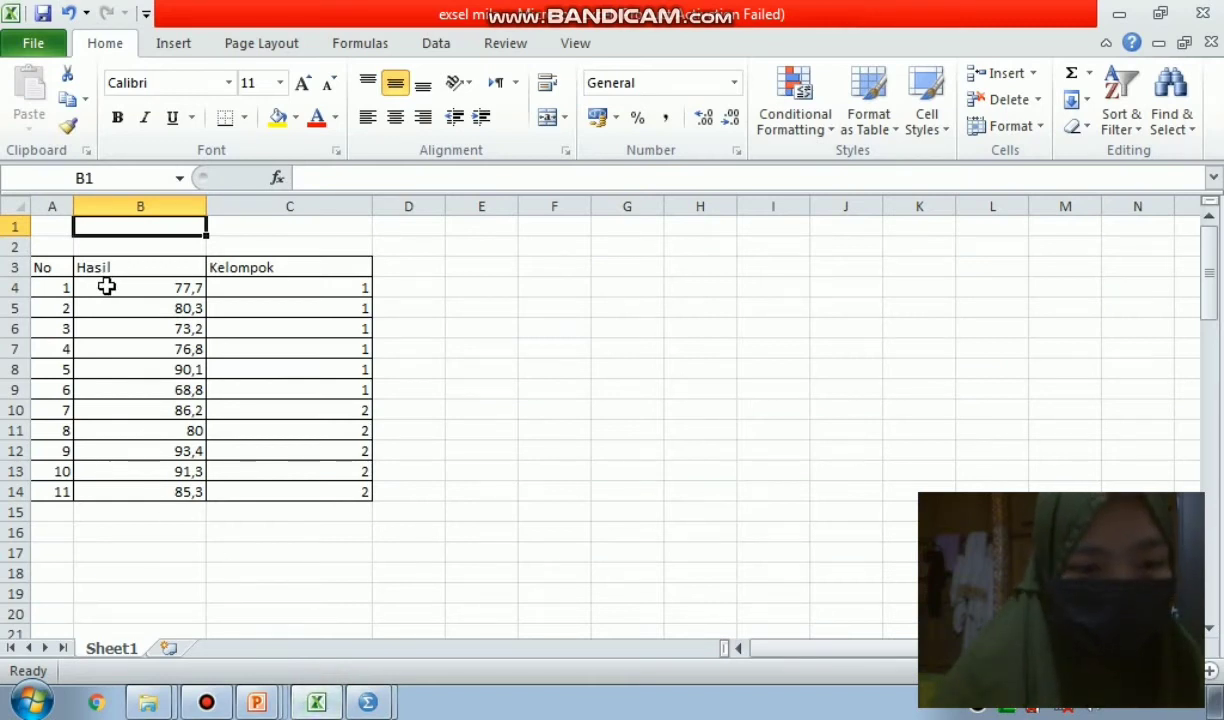
left_click_drag(107, 287, 271, 484)
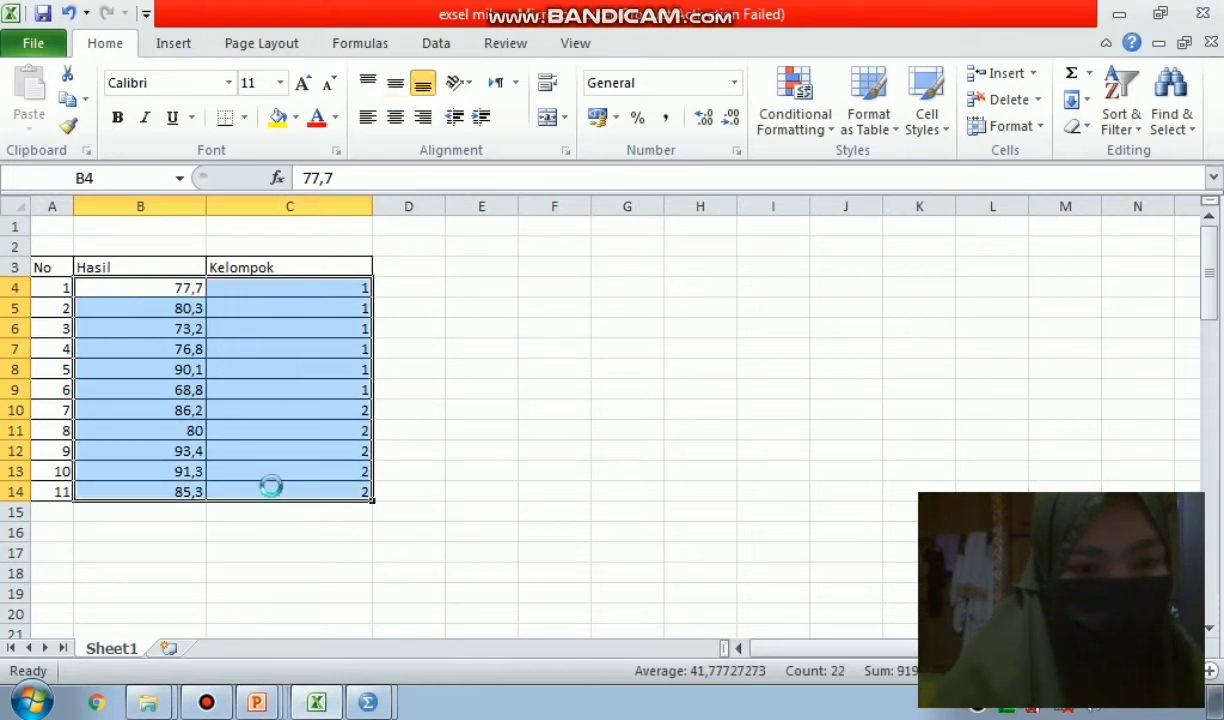
key("ctrl+c")
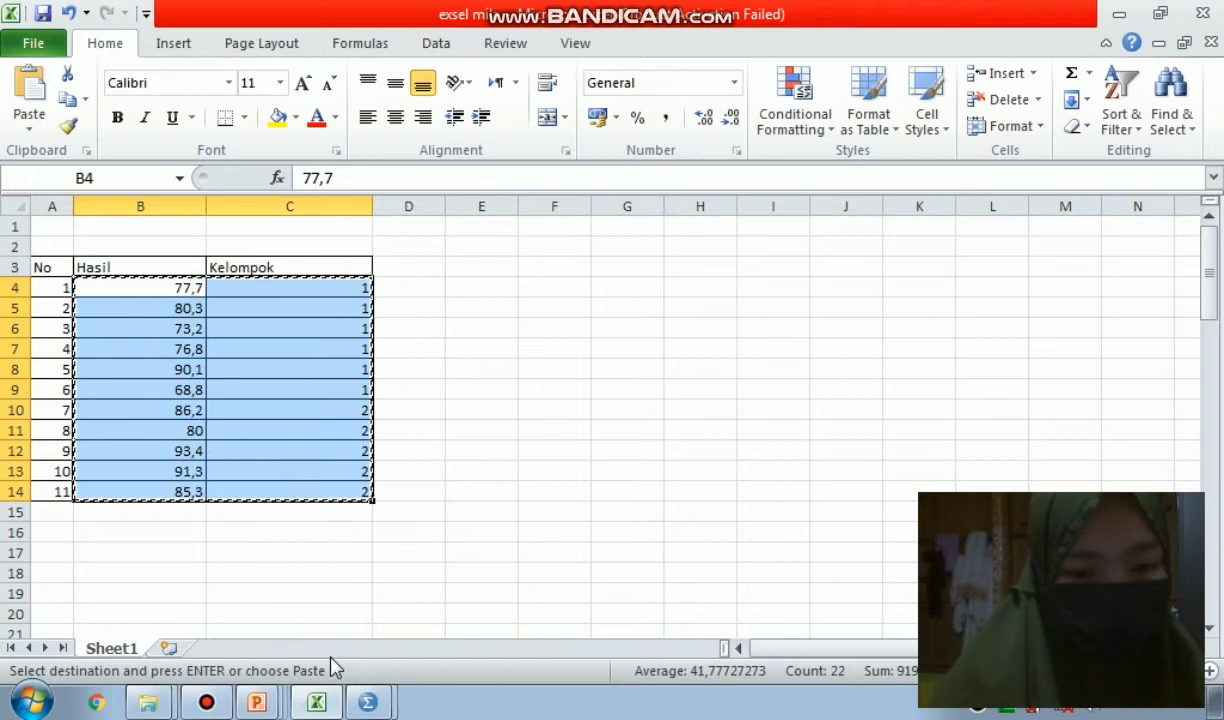
Return to the SPSS Data Editor and paste the copied data starting at row 1 of the Hasil variable
left_click(364, 700)
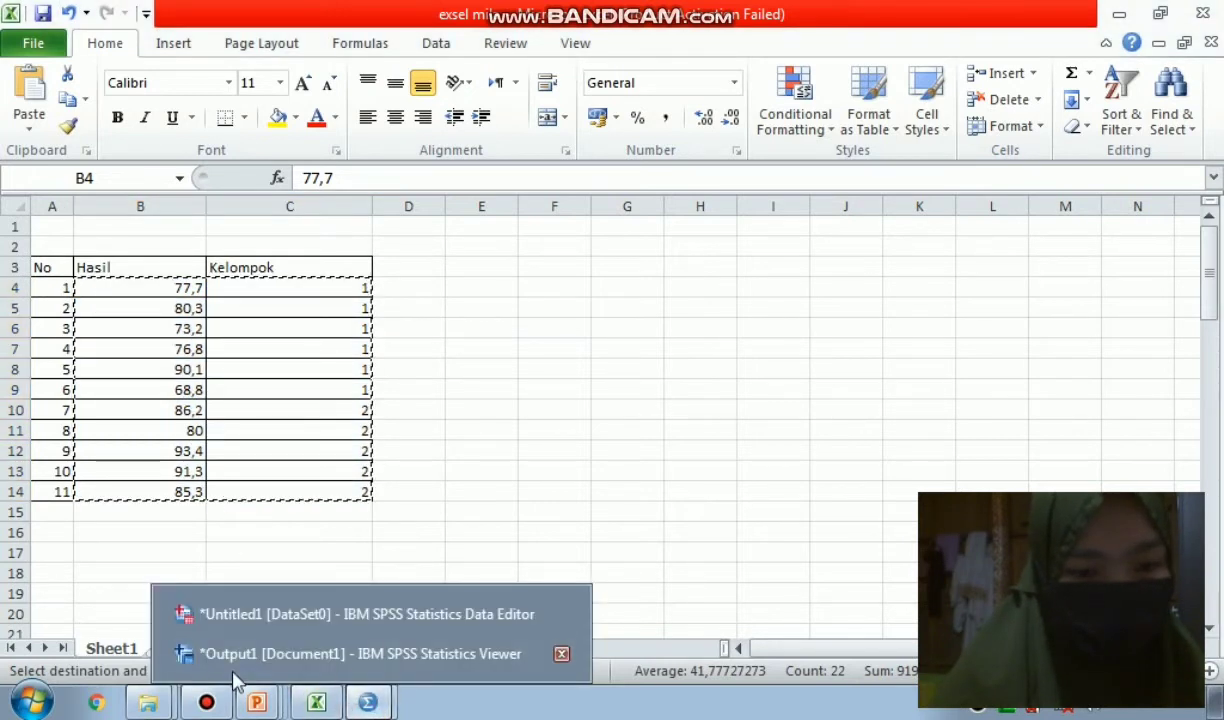
left_click(232, 614)
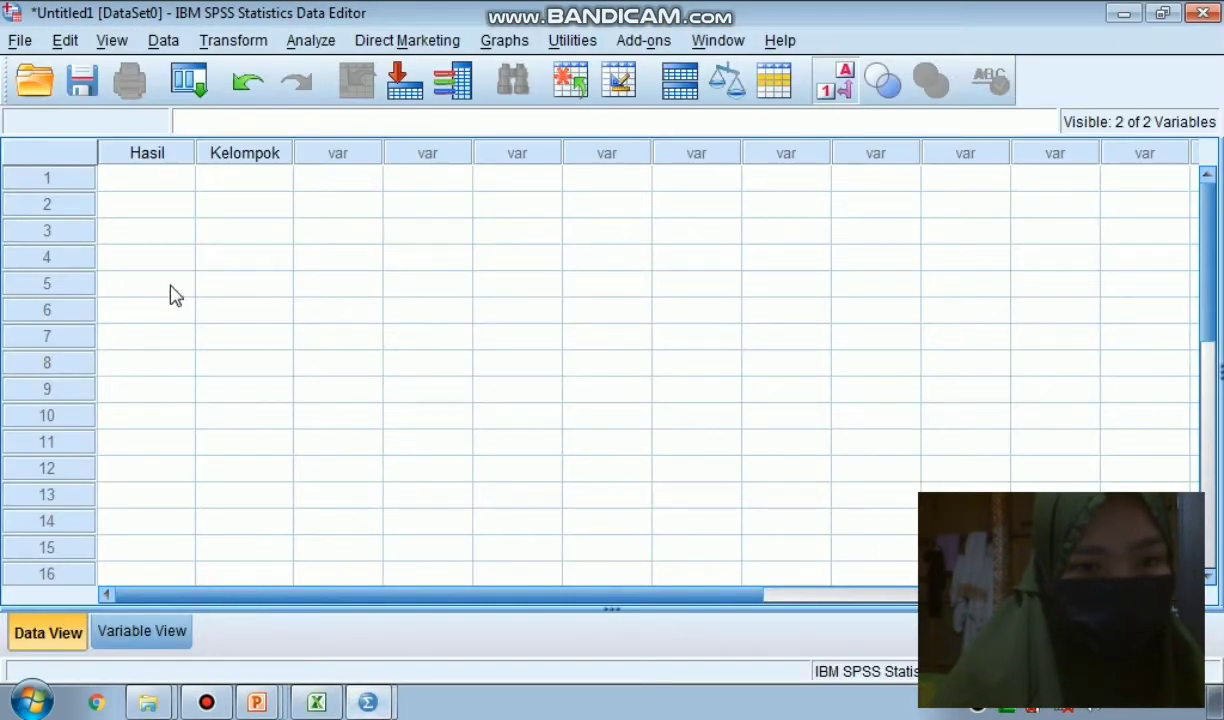
left_click(150, 180)
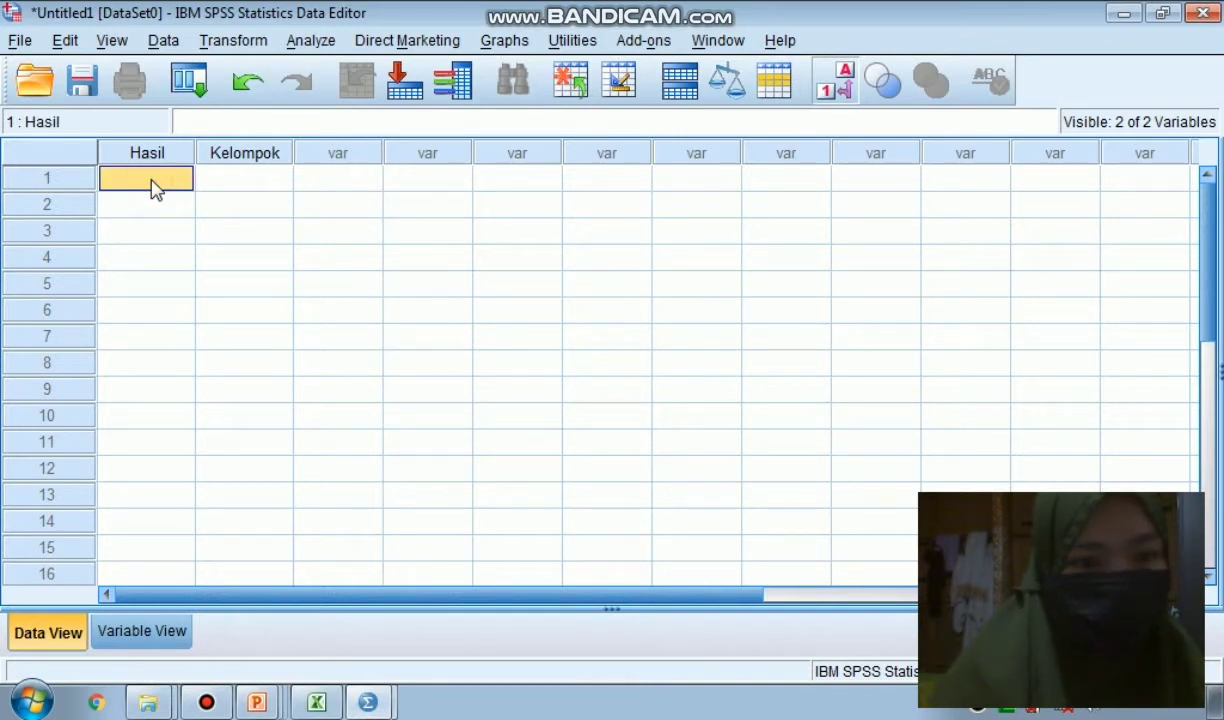
key("ctrl+v")
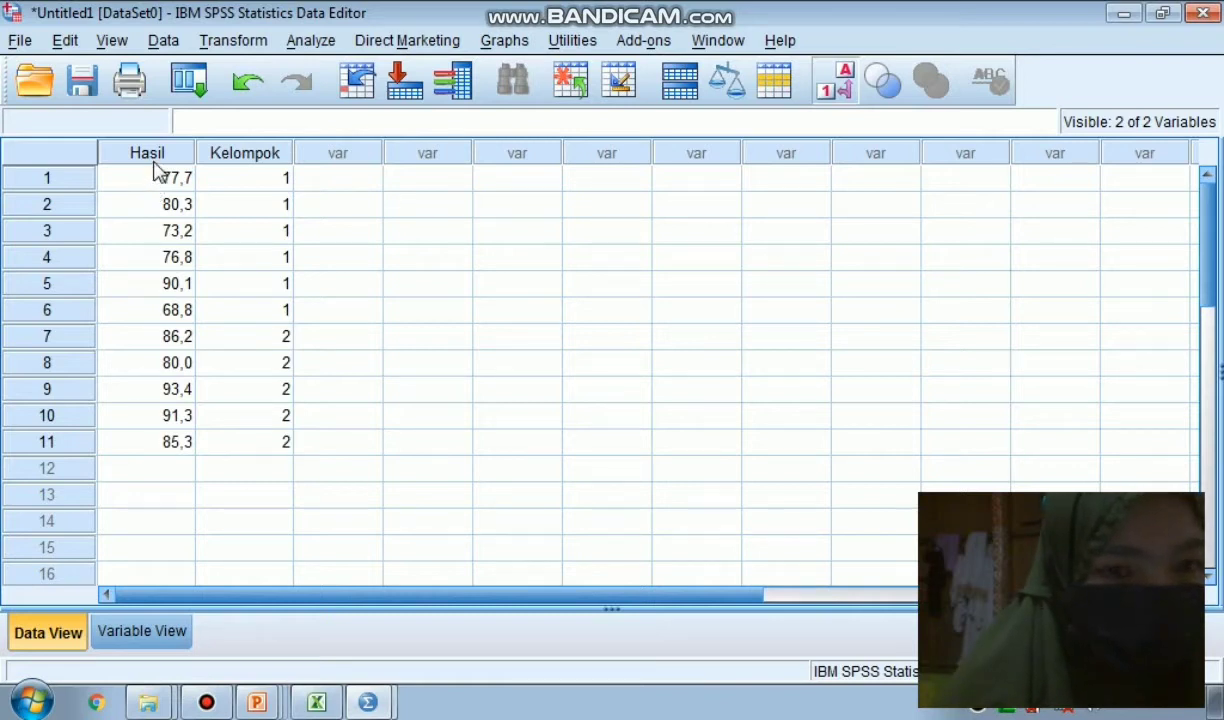
Set up an Independent-Samples T Test with Hasil belajar as the test variable and Kelompok as the grouping variable
left_click(308, 45)
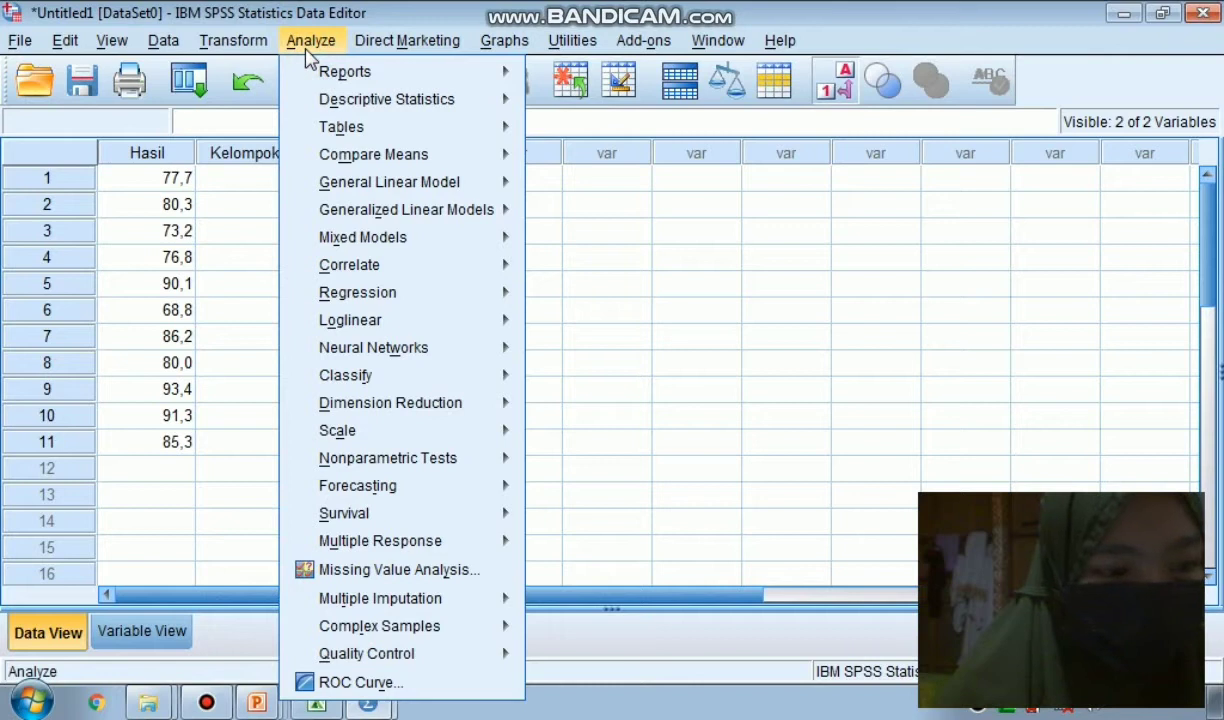
mouse_move(352, 157)
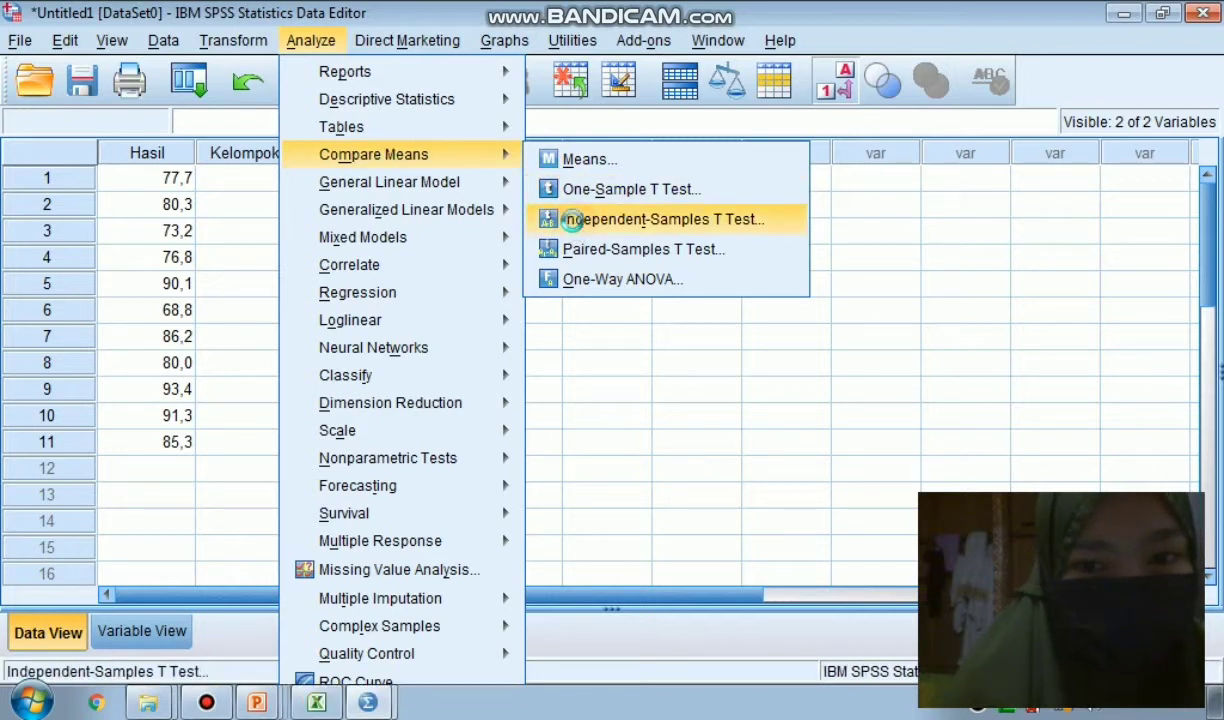
left_click(578, 230)
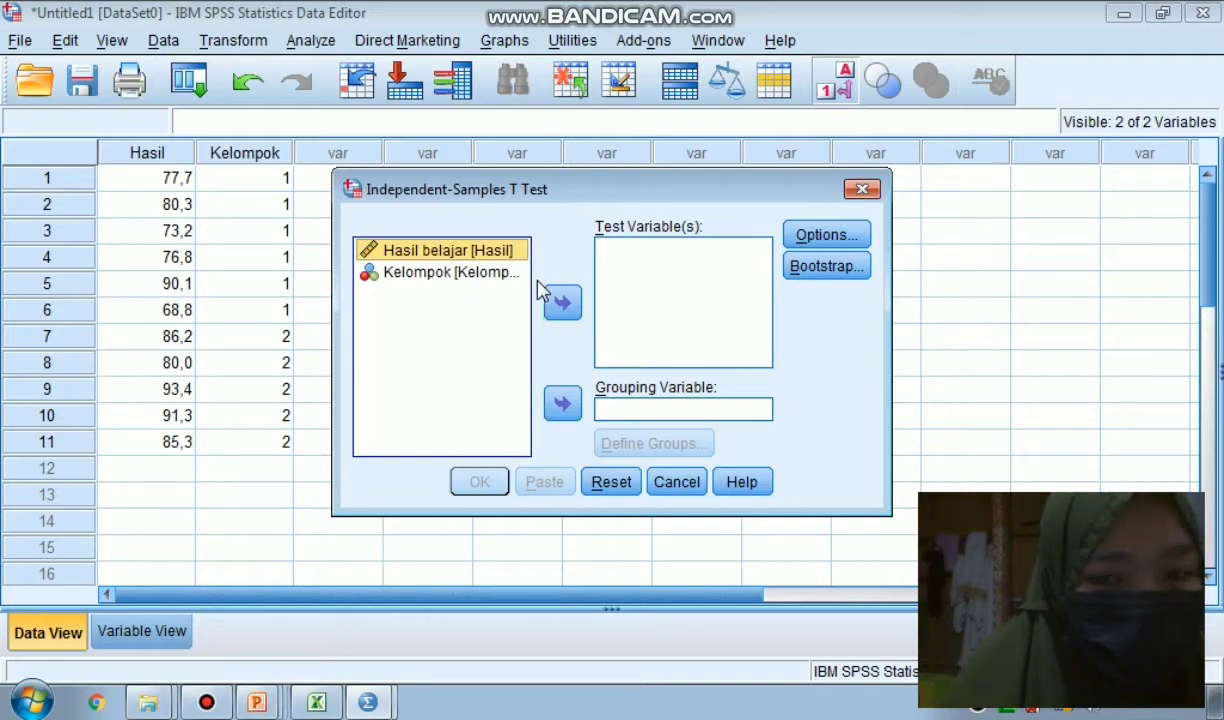
left_click(562, 303)
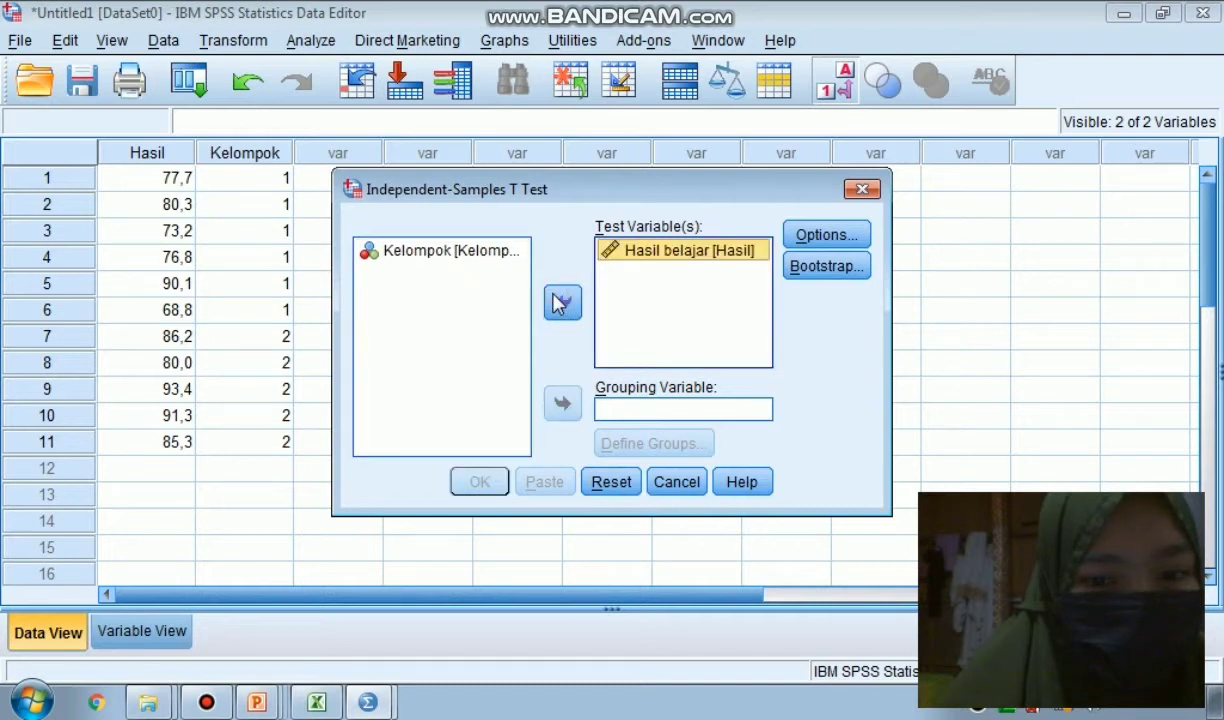
left_click(492, 254)
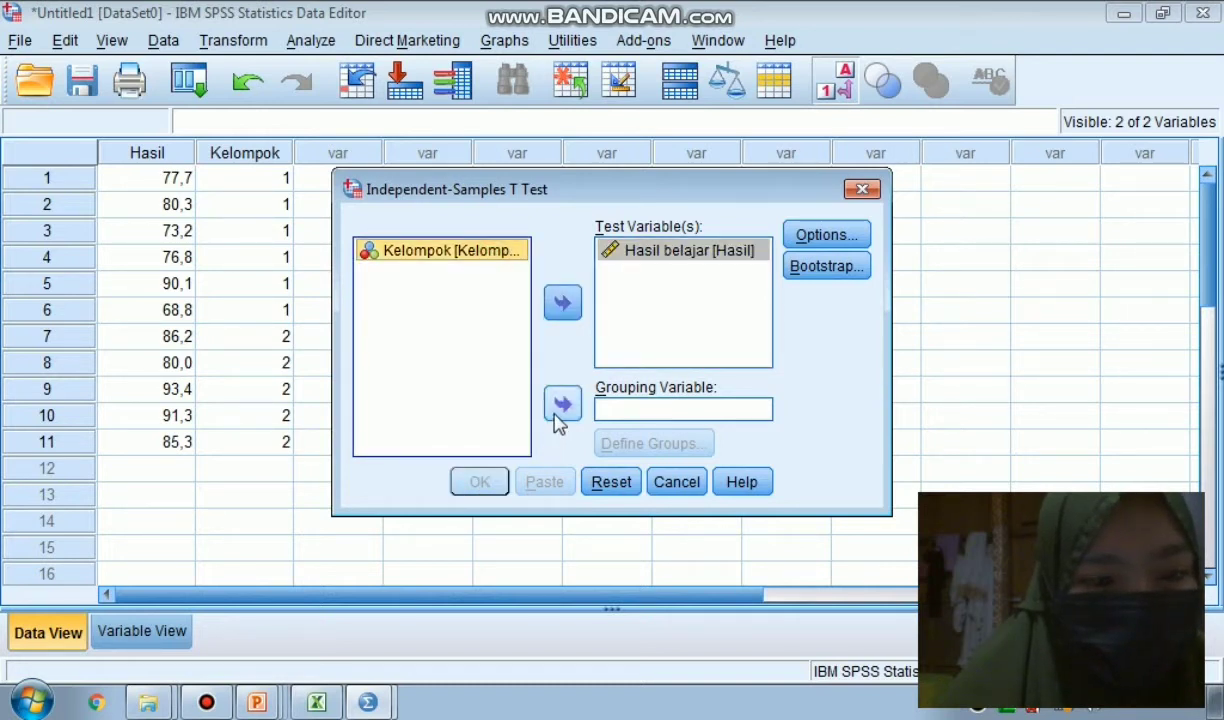
left_click(562, 405)
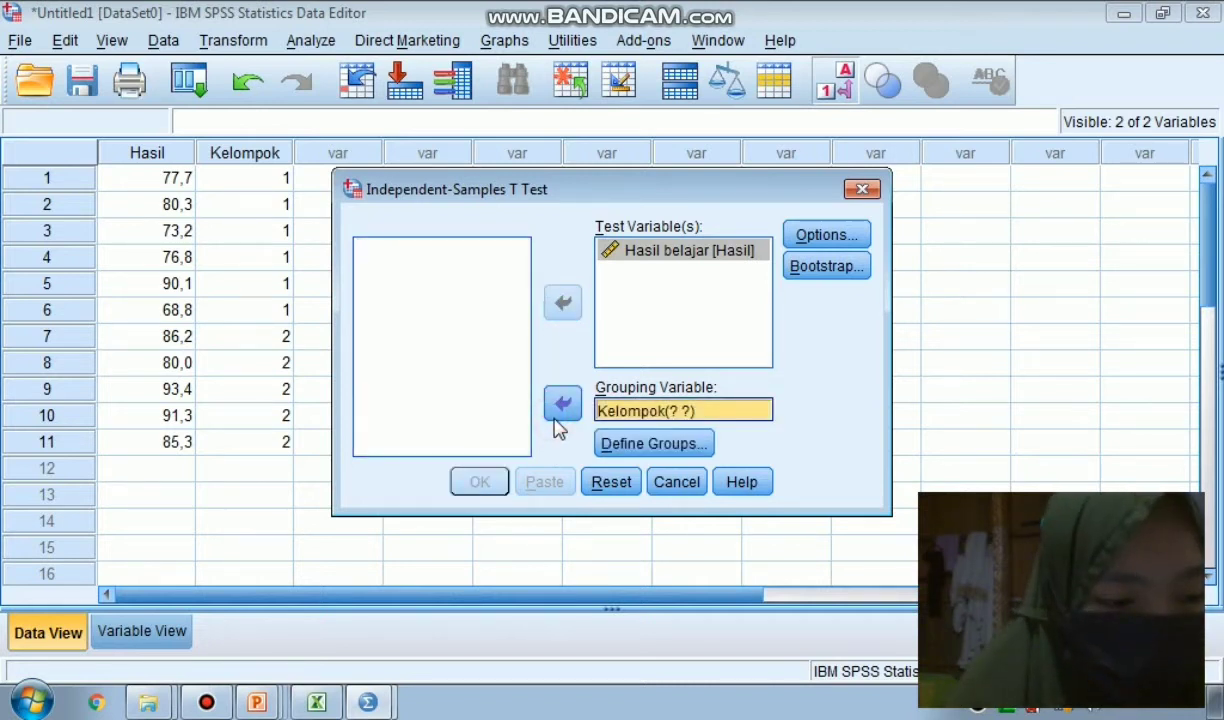
Define the Kelompok groups with specified values 1 and 2, and run the t-test
left_click(609, 446)
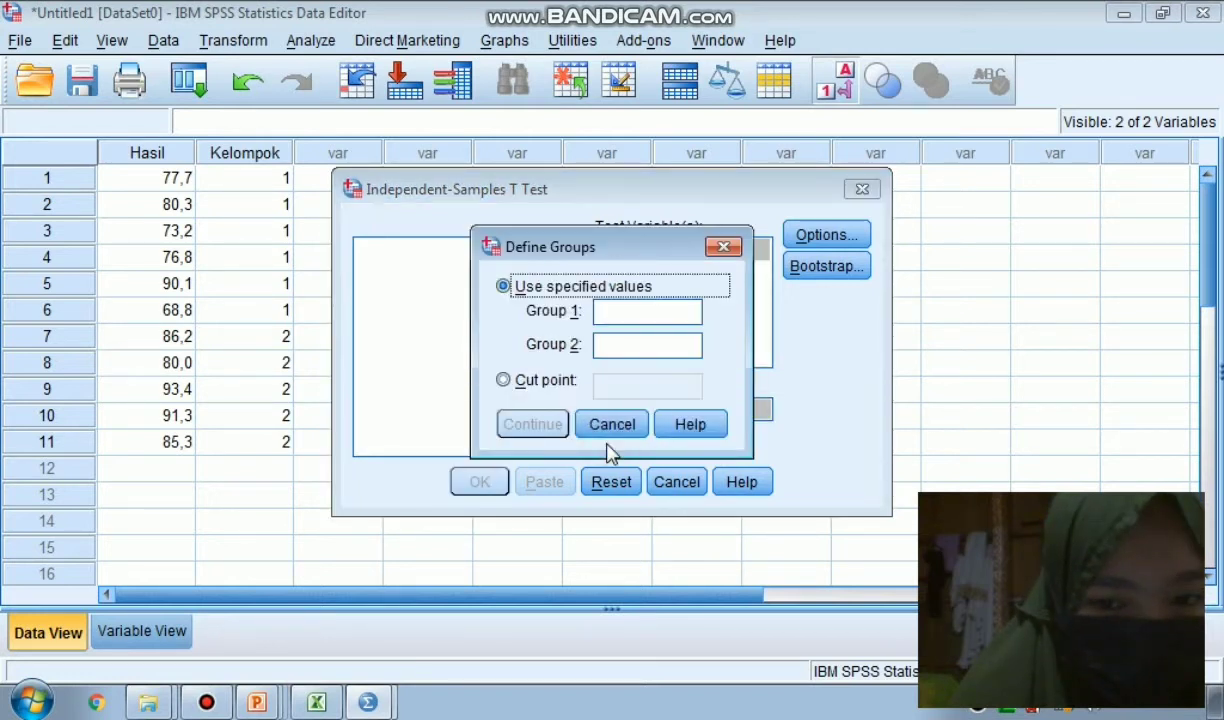
left_click(647, 321)
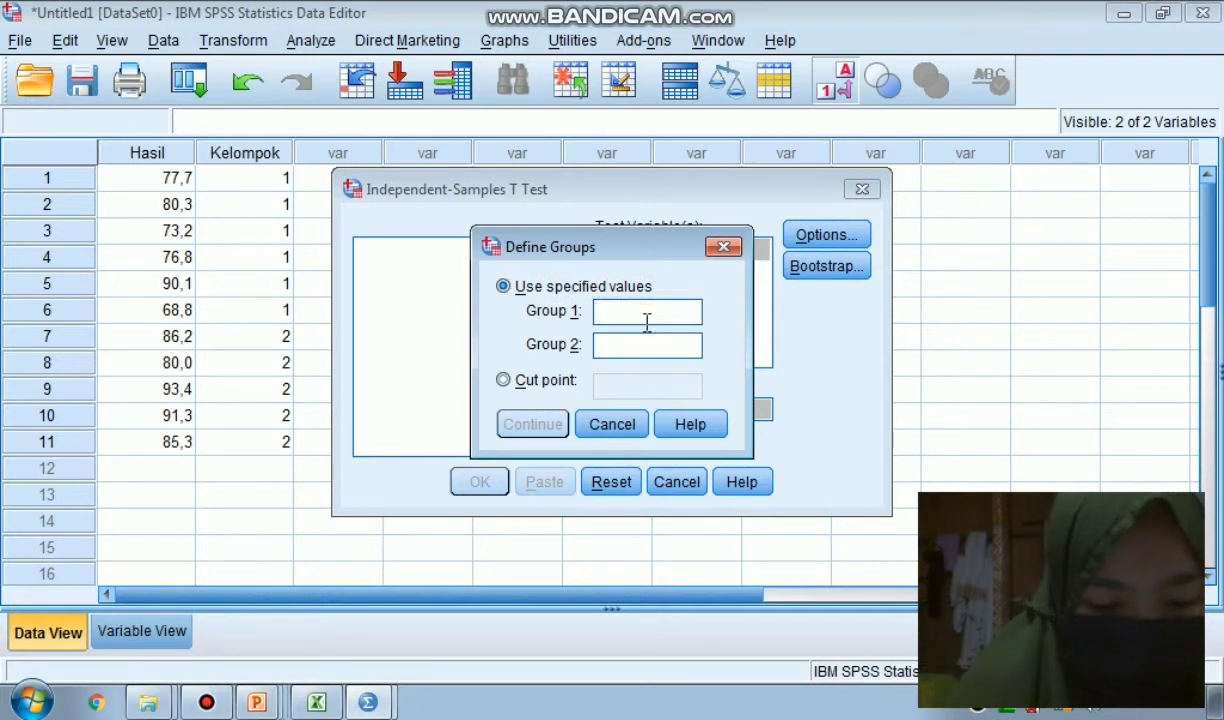
type("1")
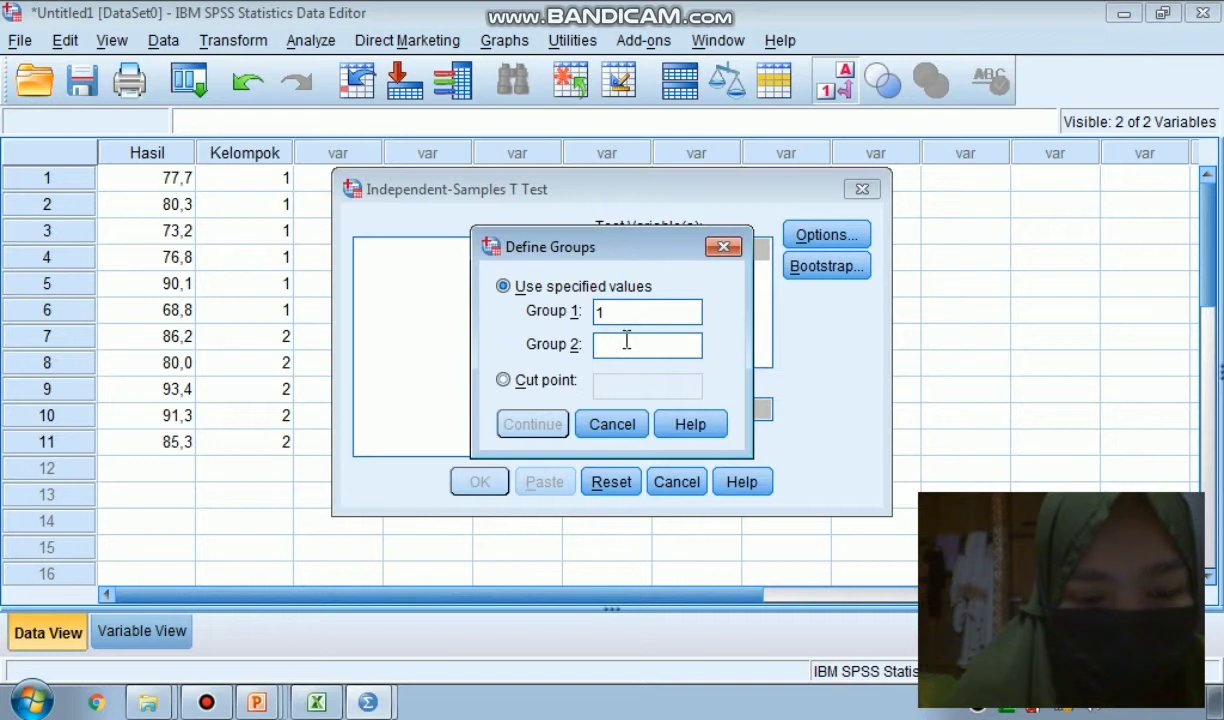
left_click(627, 342)
type("2")
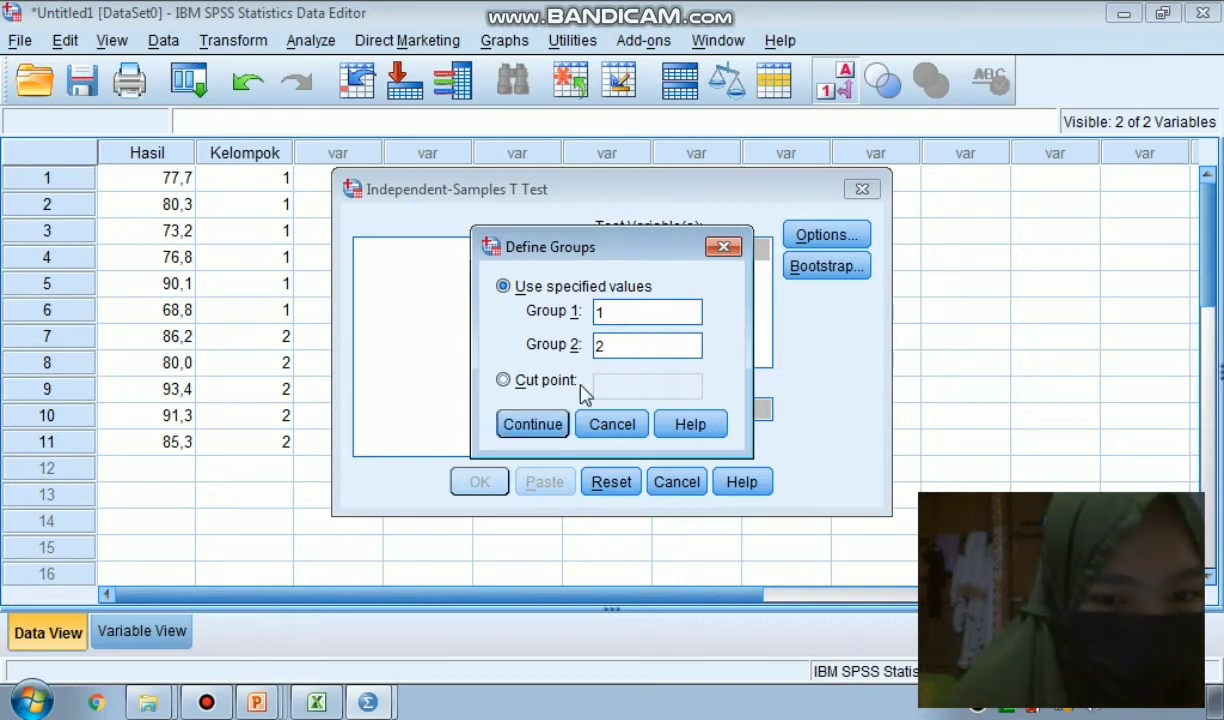
left_click(540, 428)
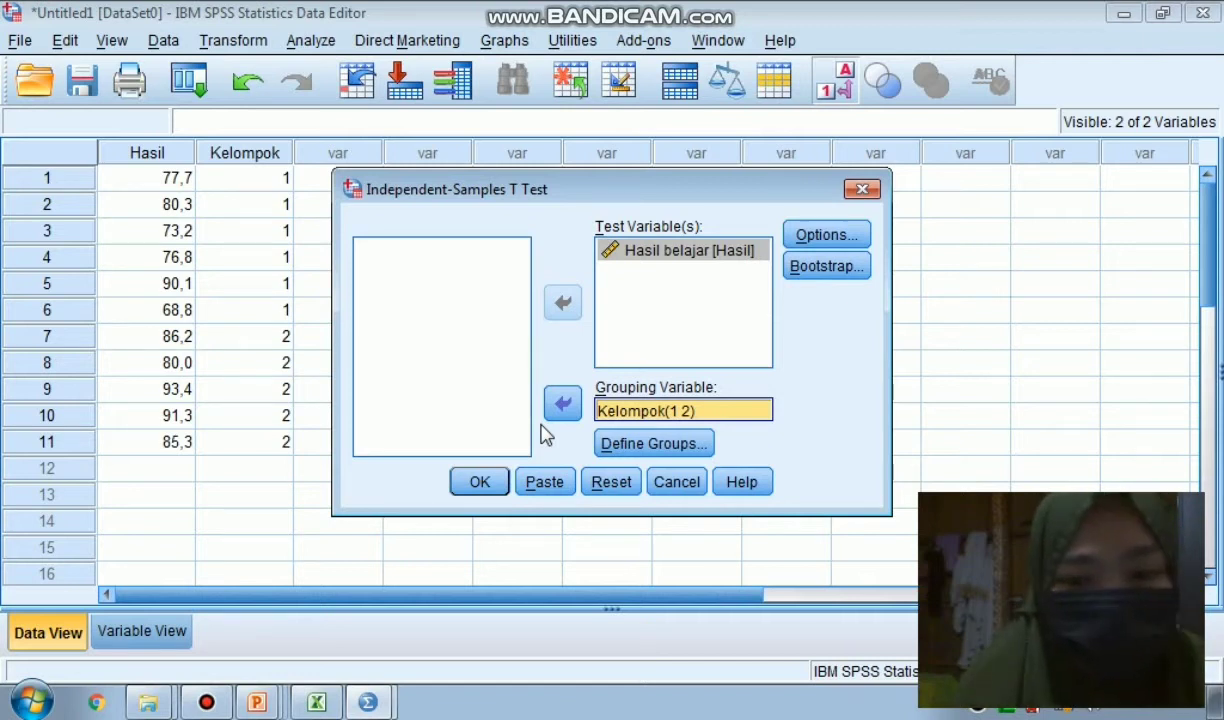
left_click(480, 484)
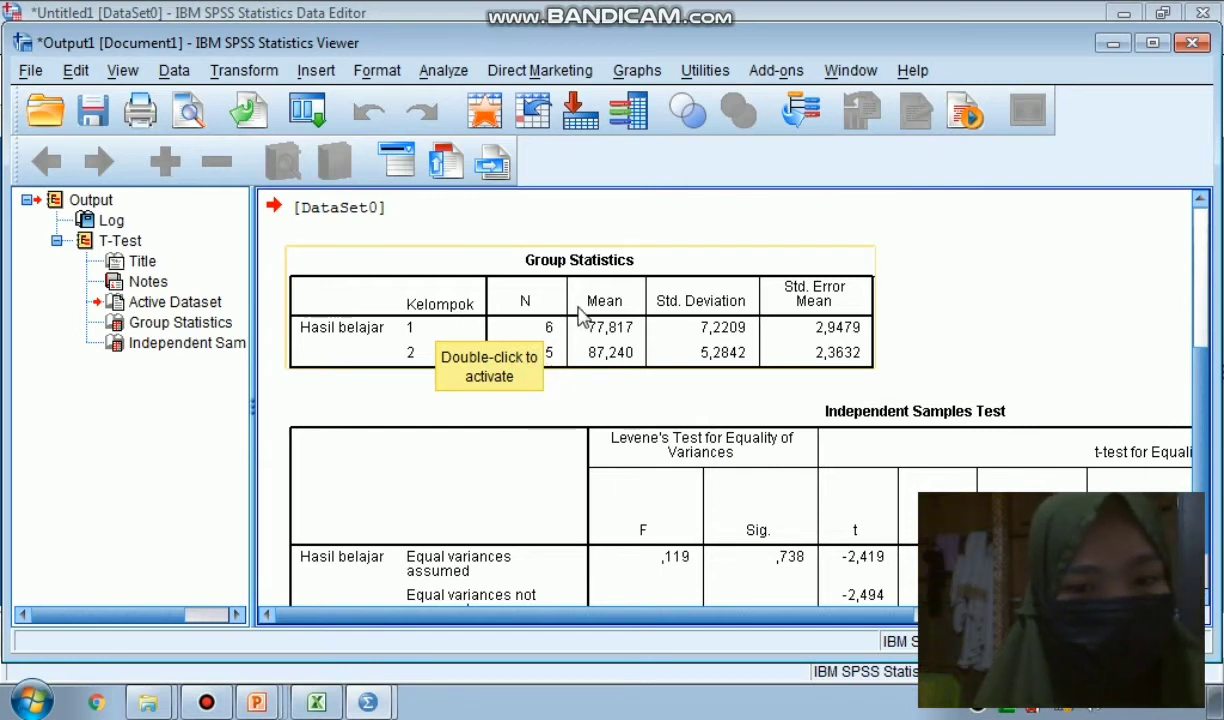
Examine the Group Statistics and Independent Samples Test tables in the t-test output
left_click(597, 376)
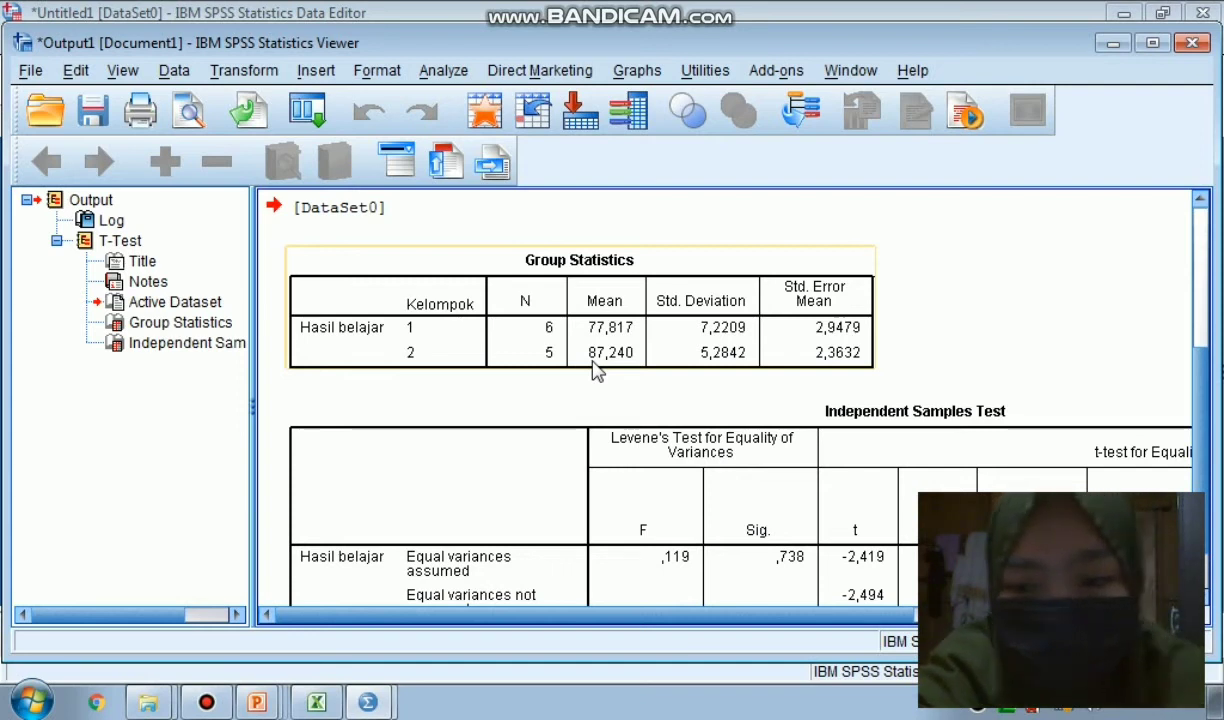
key("Down")
key("Down")
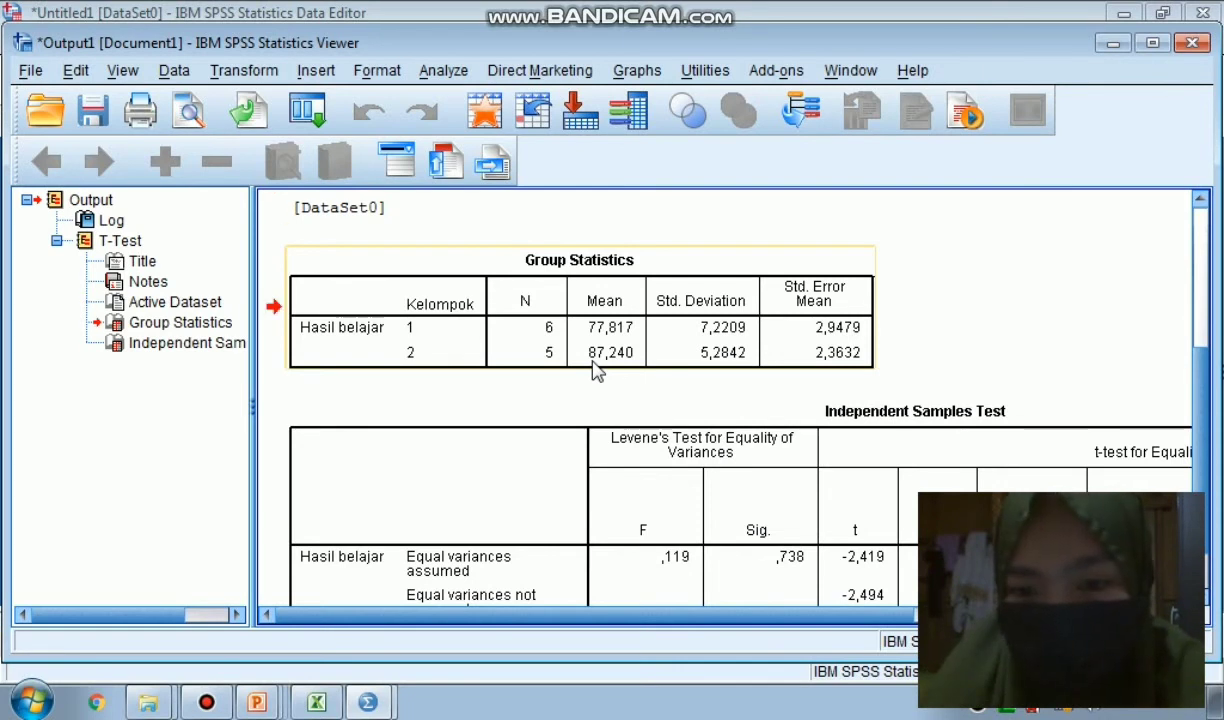